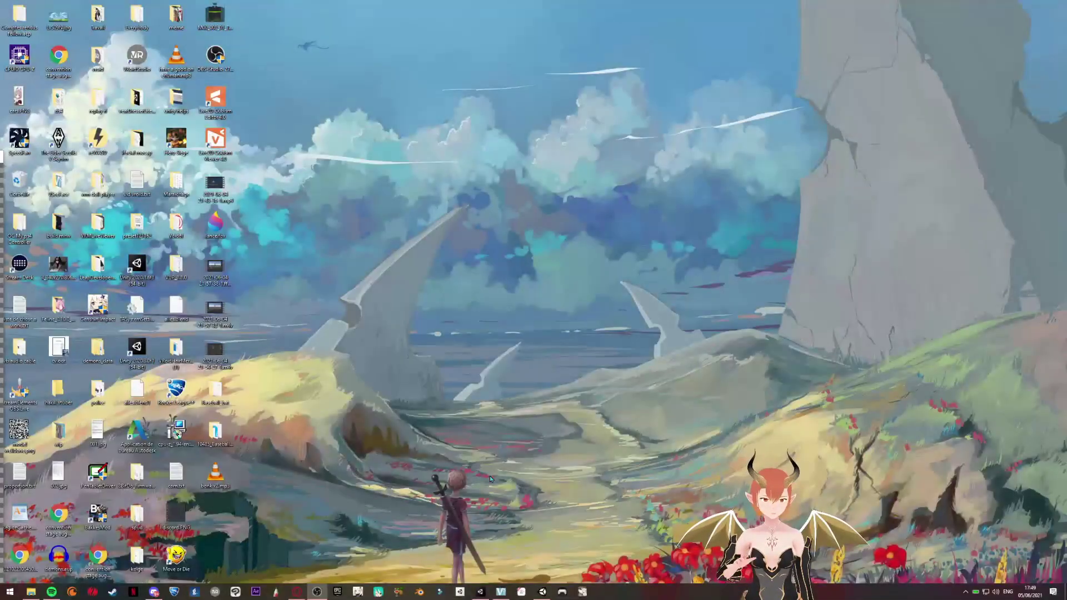
- Create a new 3D project named 'Project glow' with Unity 2019.4.16f1 from Unity Hub
click(459, 592)
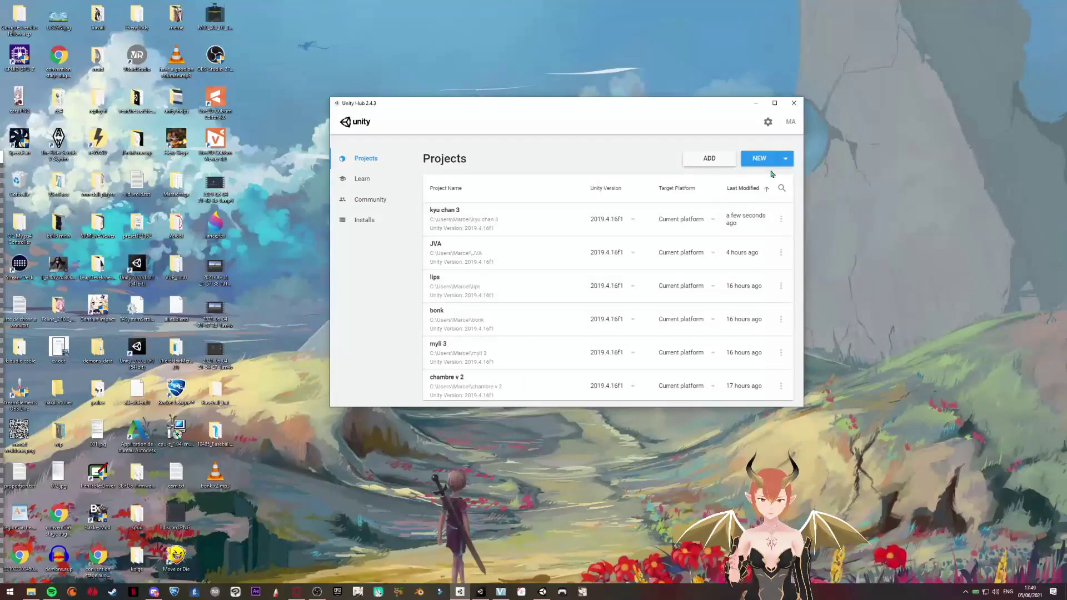
click(785, 160)
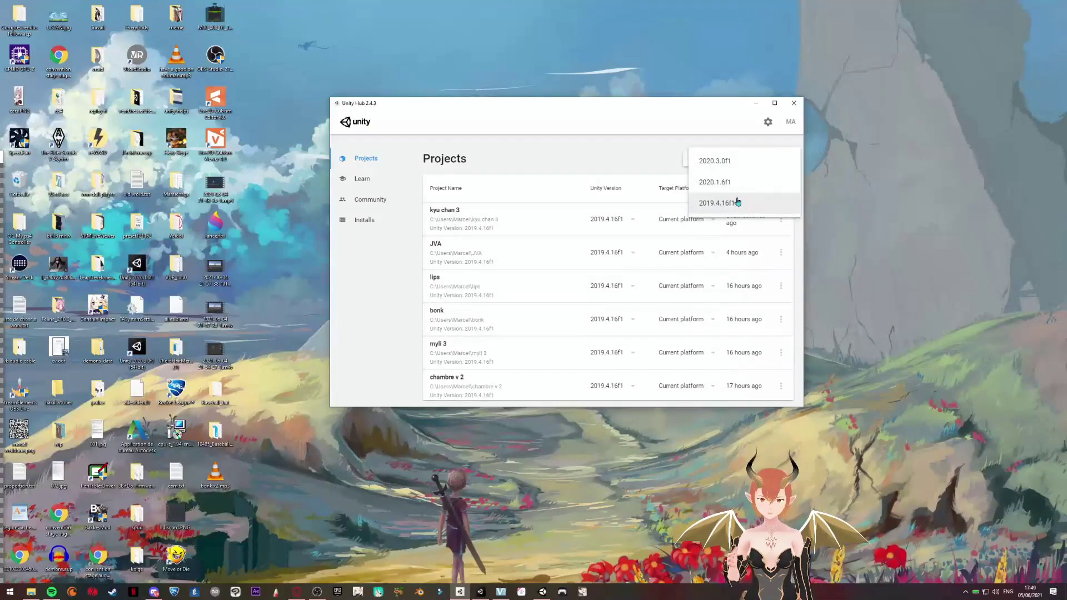
click(711, 206)
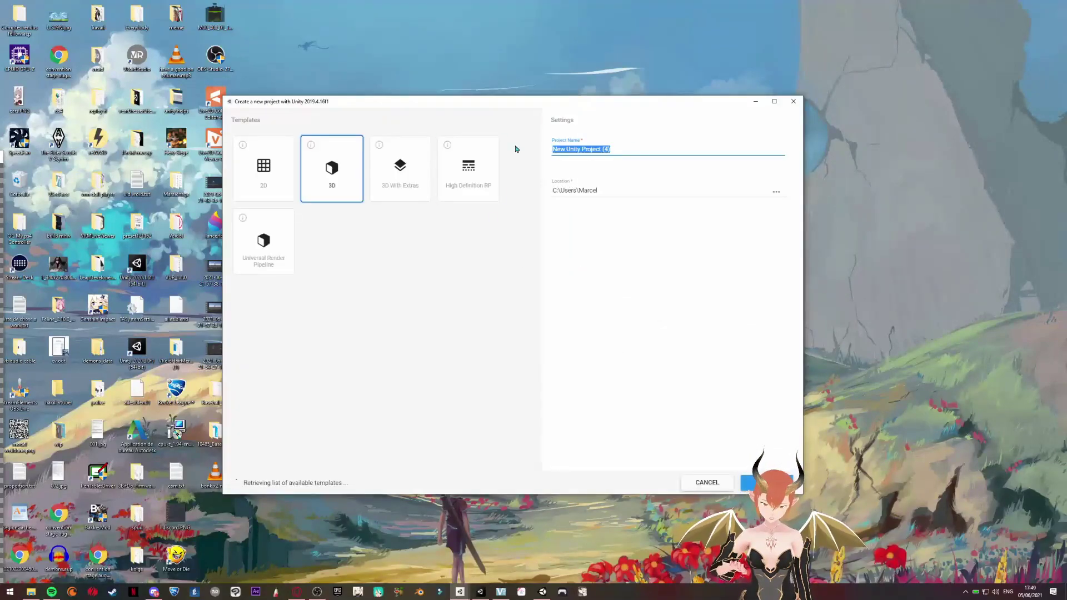
text(P)
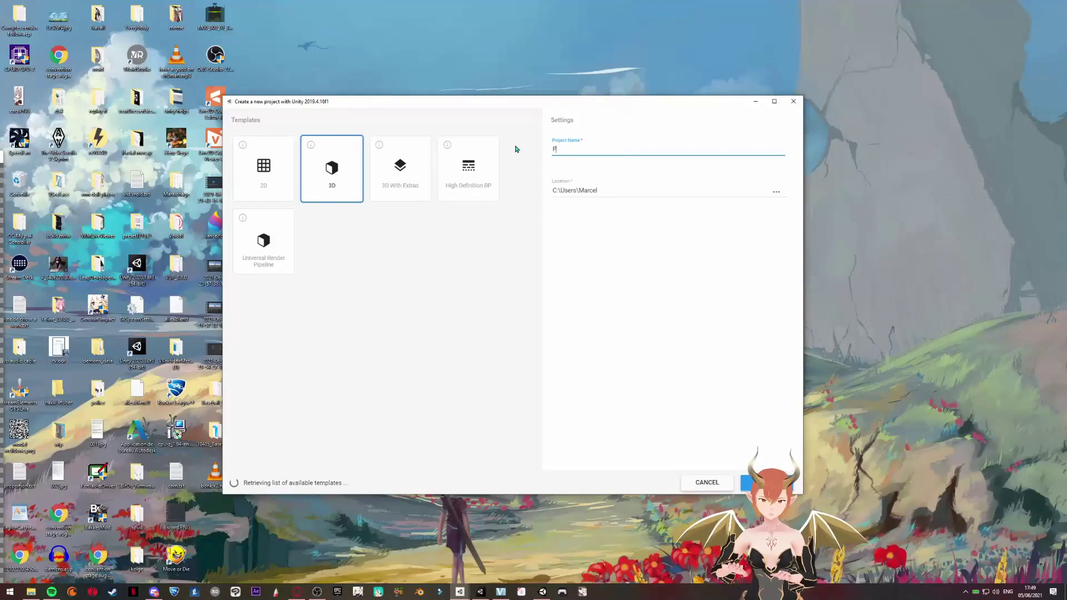
text(roje)
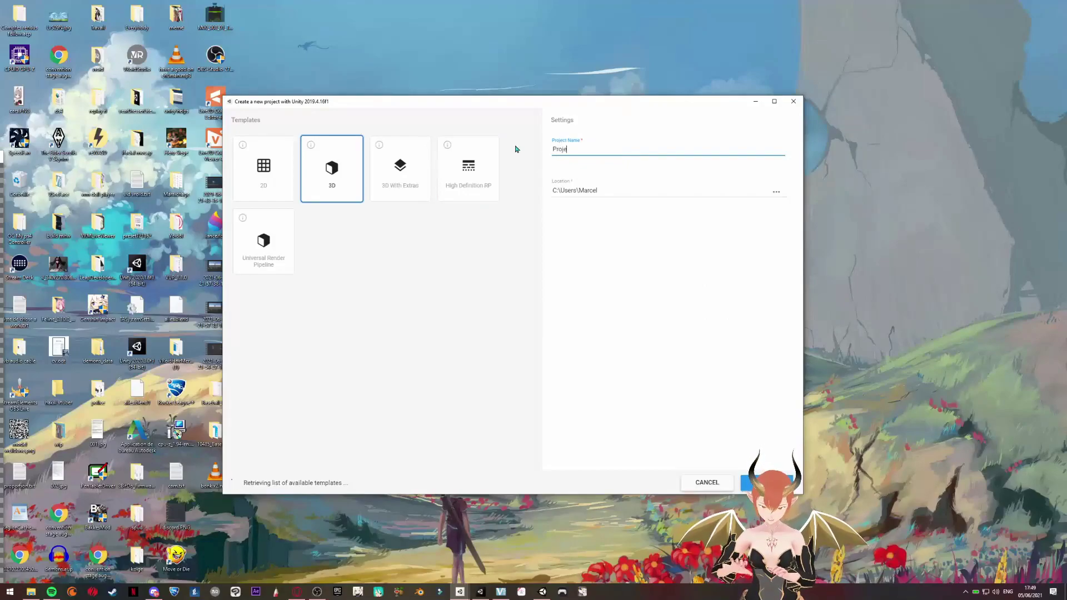
text(ct glow)
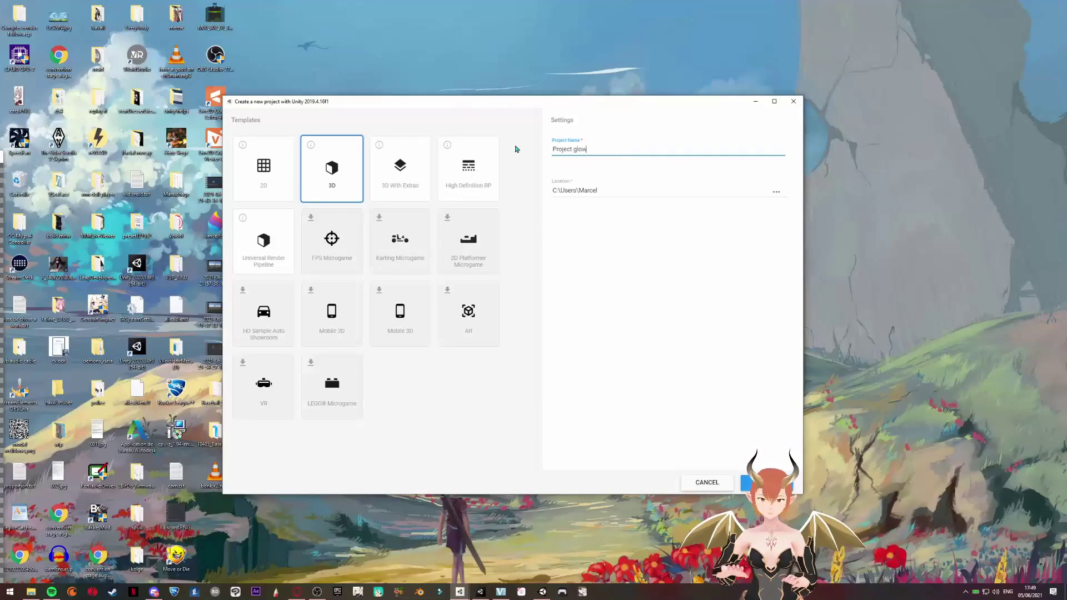
key(Return)
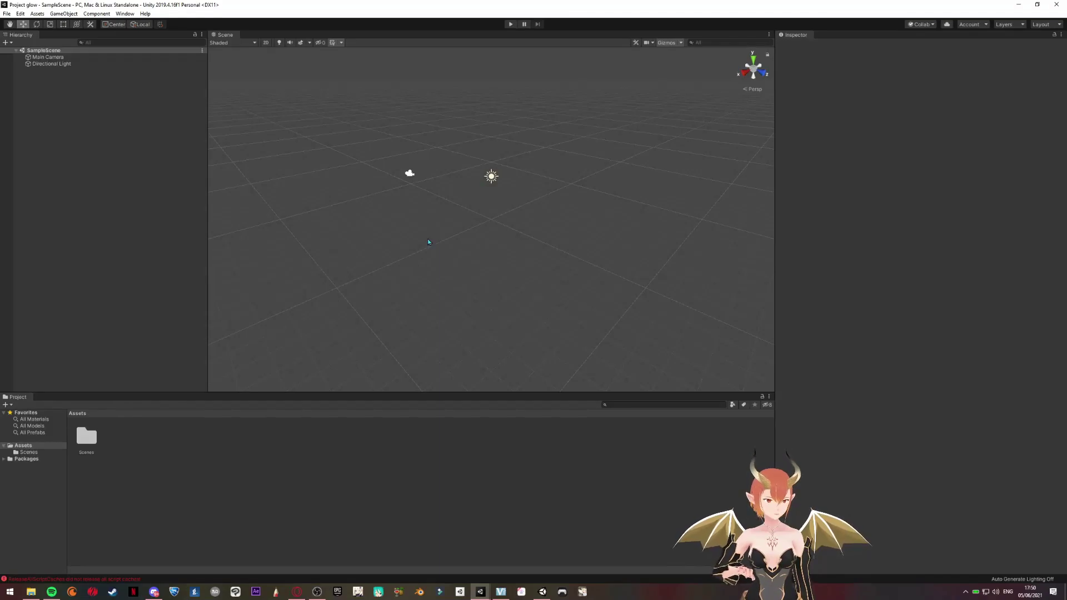
- Import the UniVRM-0.66.0 unitypackage from the Téléchargements folder with all its contents
click(34, 16)
mouse_move(86, 115)
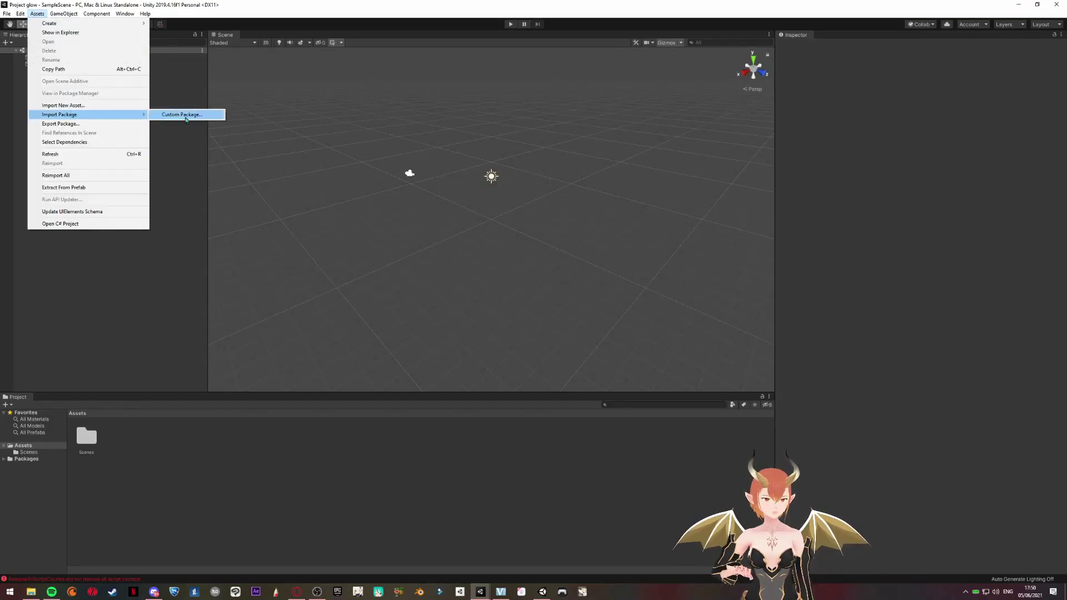
click(186, 117)
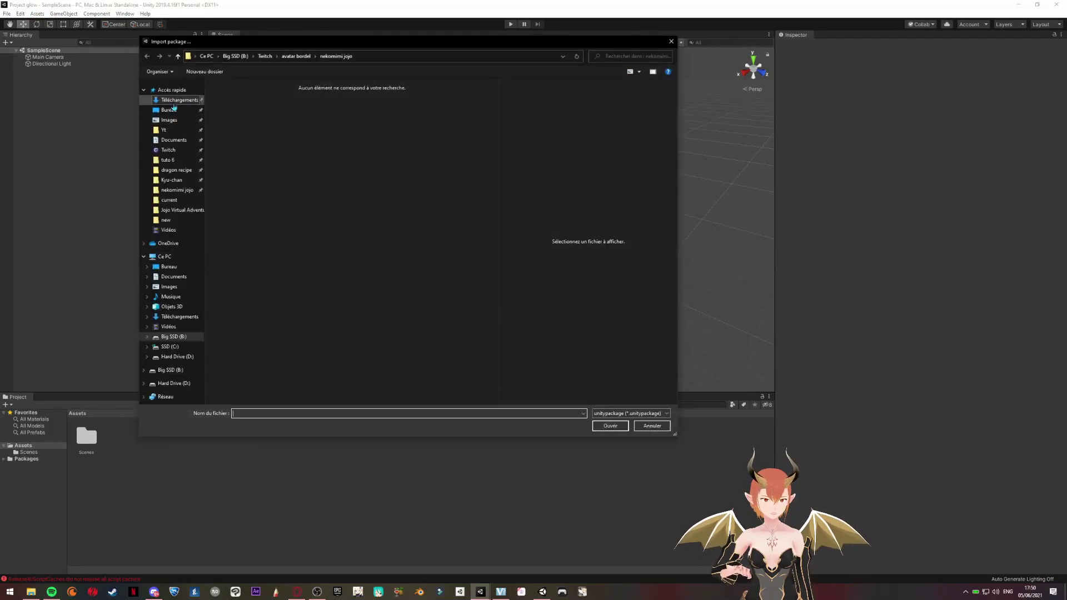
click(173, 102)
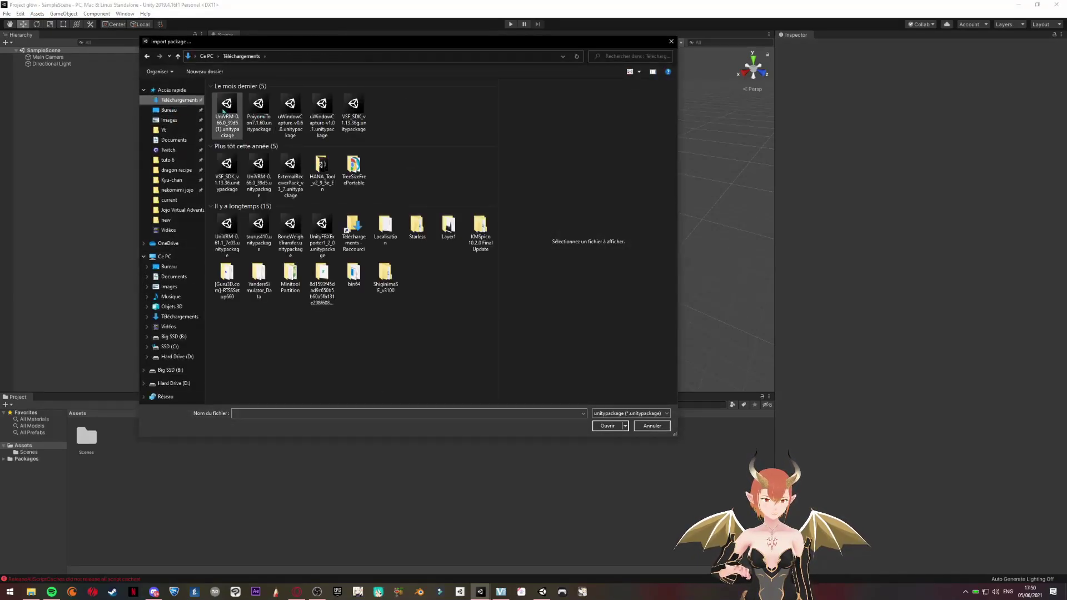
click(226, 111)
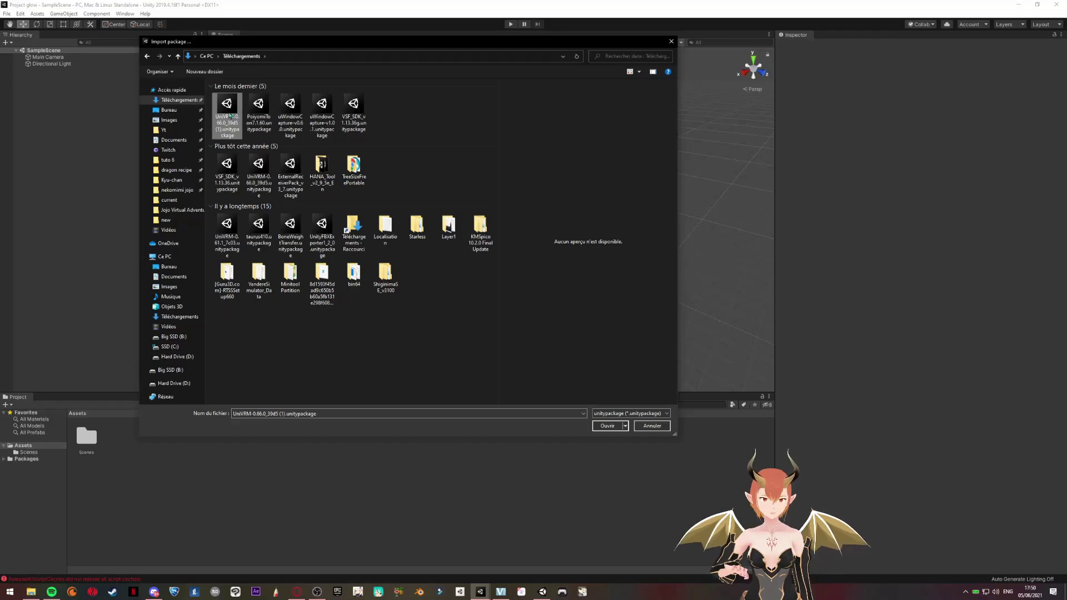
double_click(228, 114)
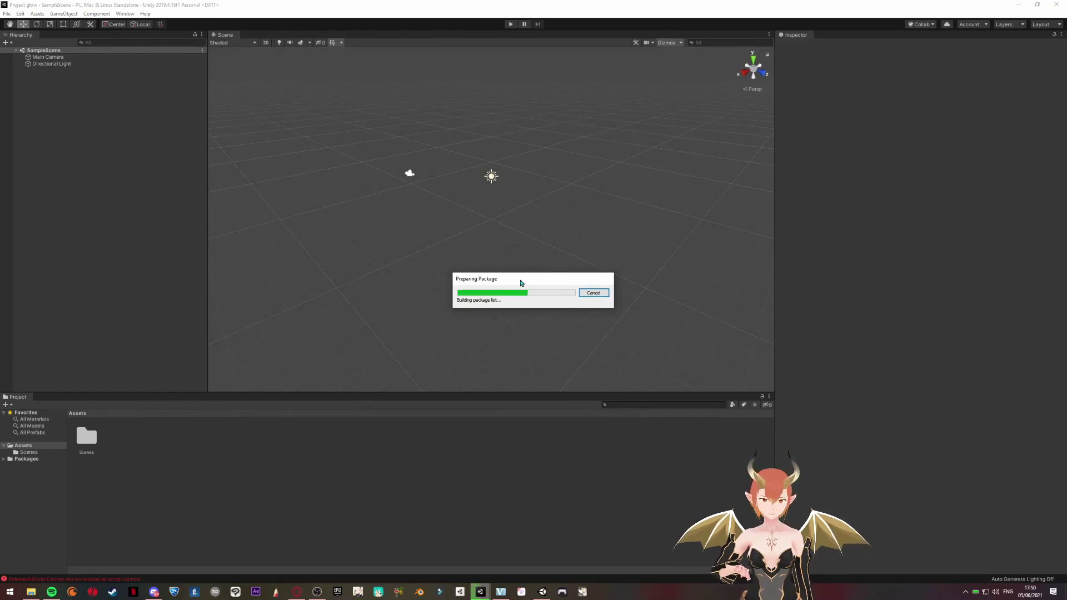
click(526, 344)
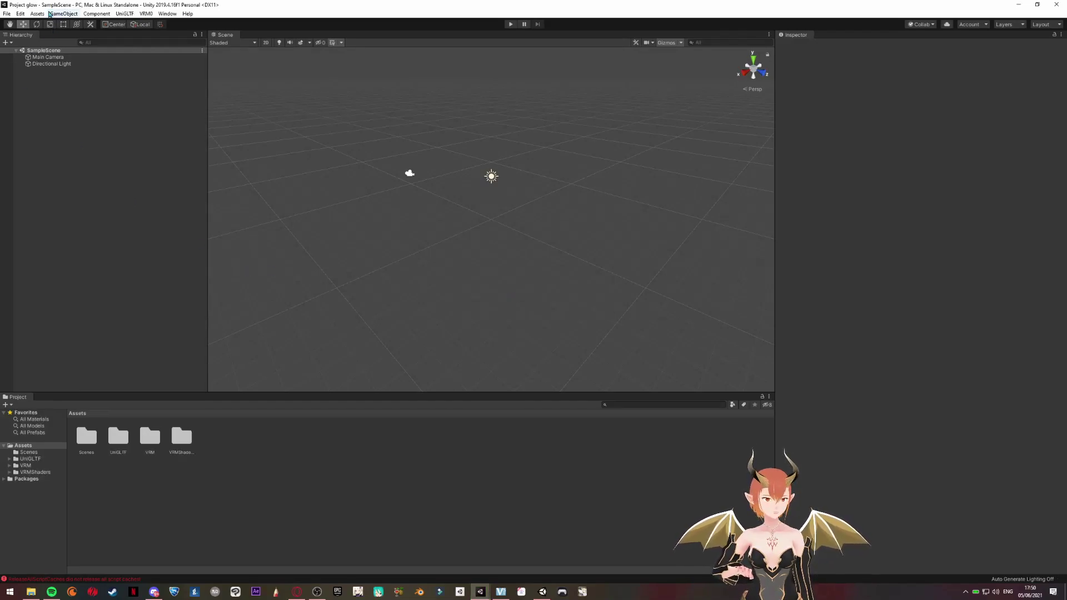
- Import the VSF_SDK unitypackage from Téléchargements with all its contents
click(42, 15)
mouse_move(94, 115)
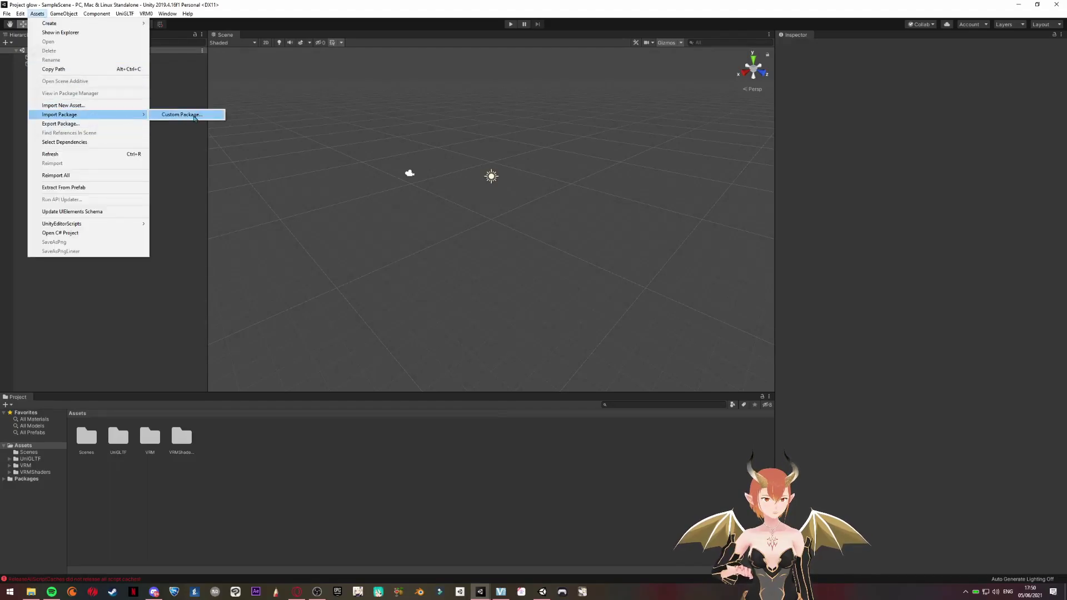
click(196, 117)
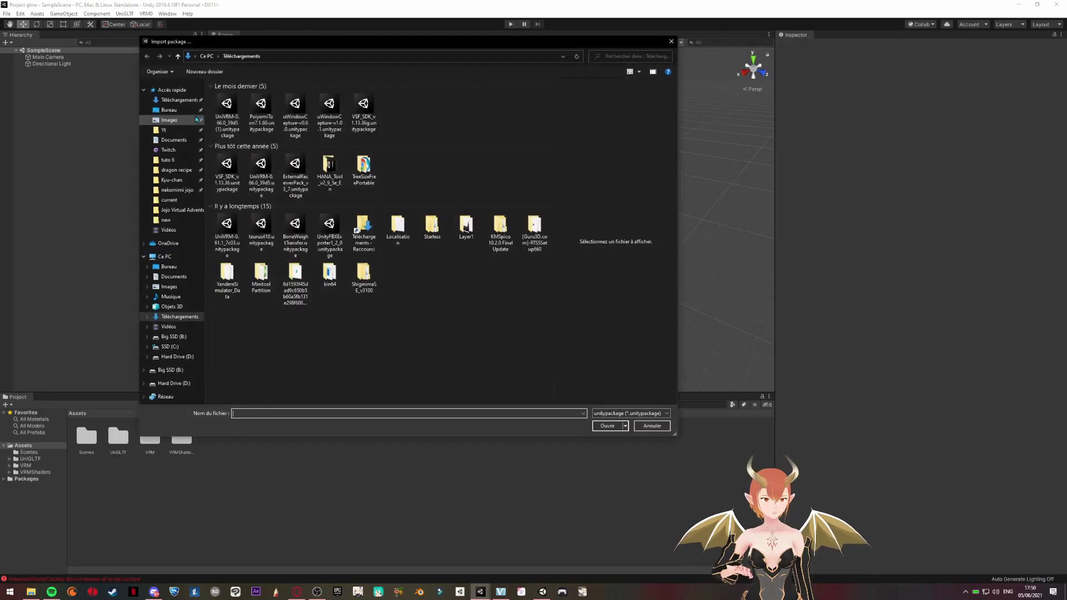
double_click(362, 122)
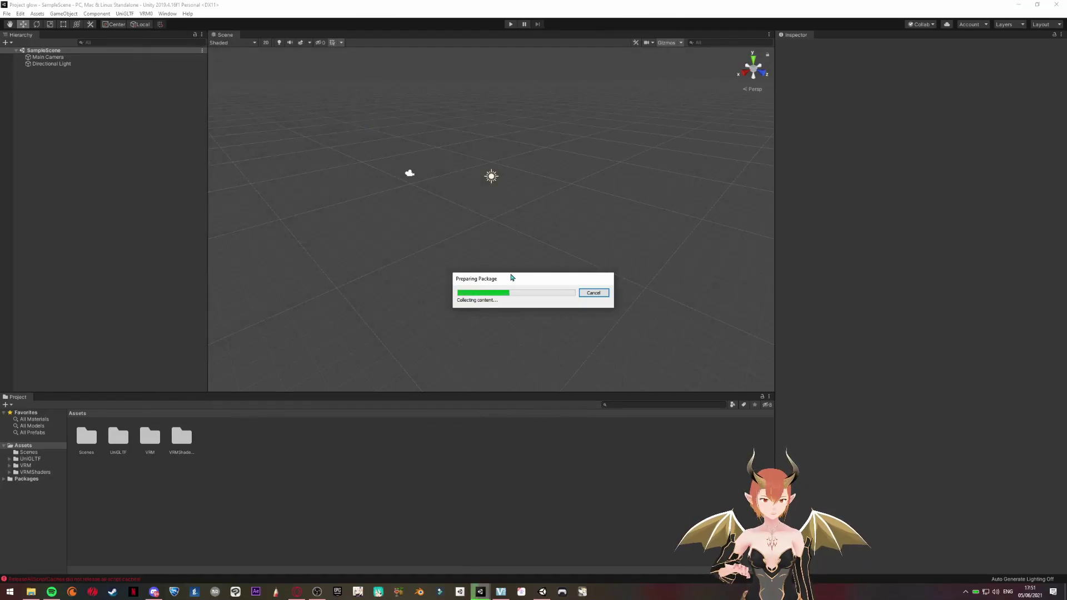
click(528, 345)
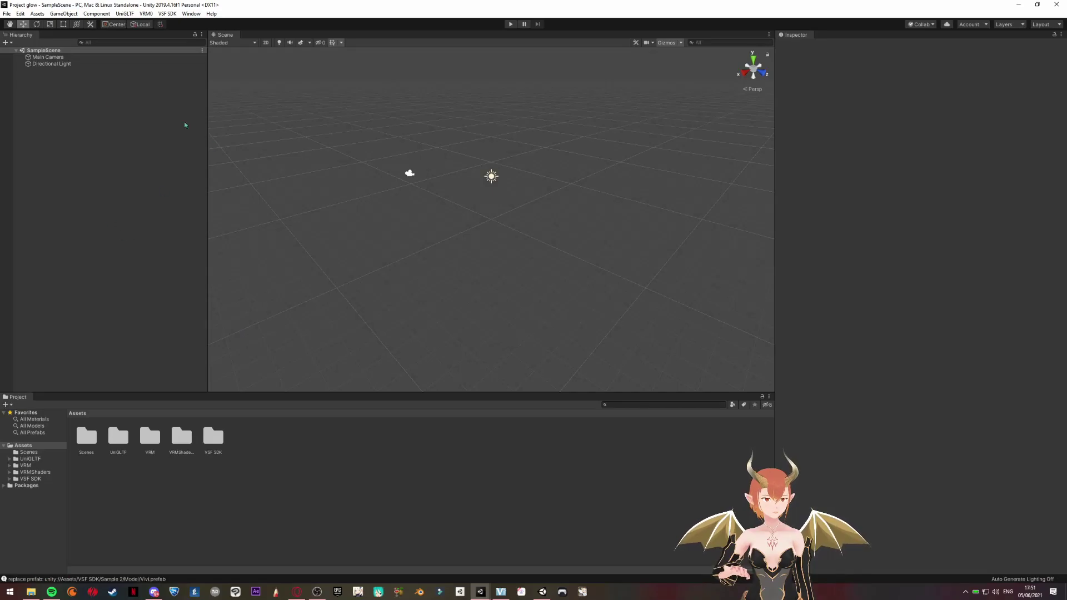
- Import the PoiyomiToon 7.1.60 shader unitypackage with all its contents
click(37, 13)
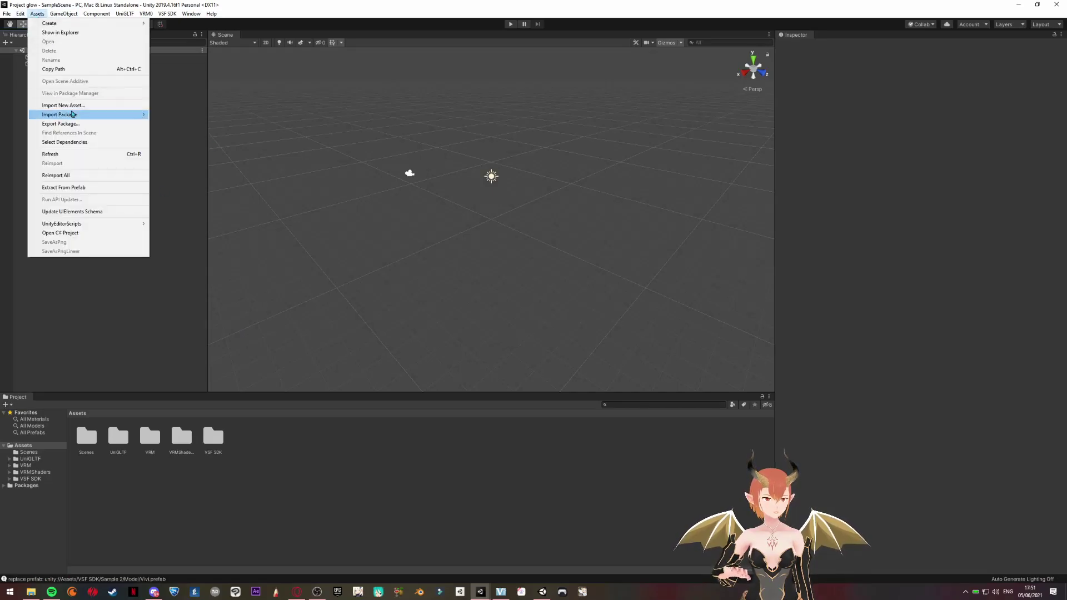
mouse_move(72, 114)
click(178, 114)
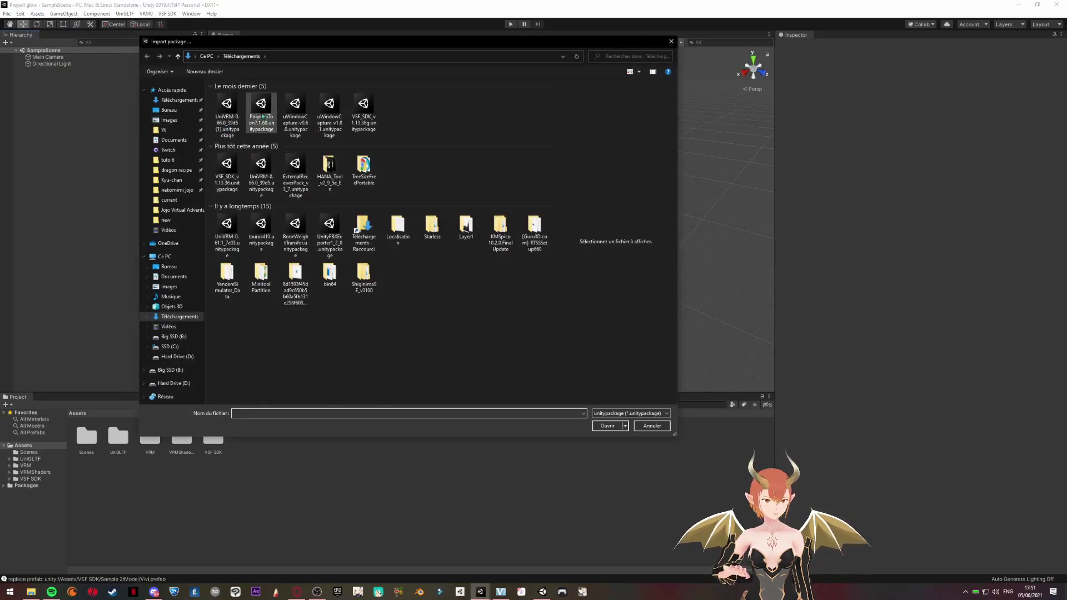
double_click(266, 124)
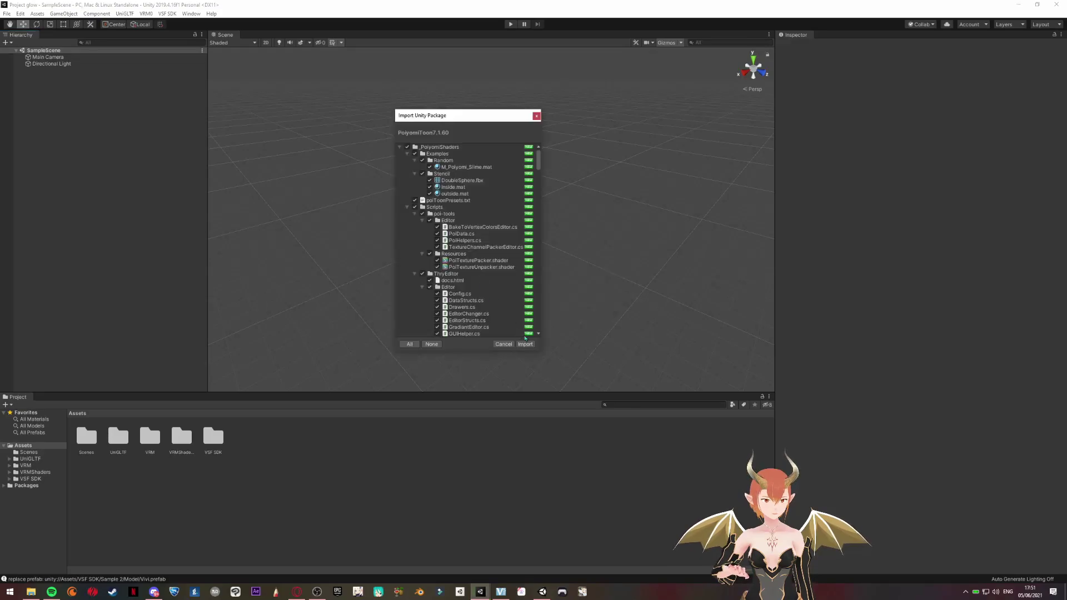
click(525, 344)
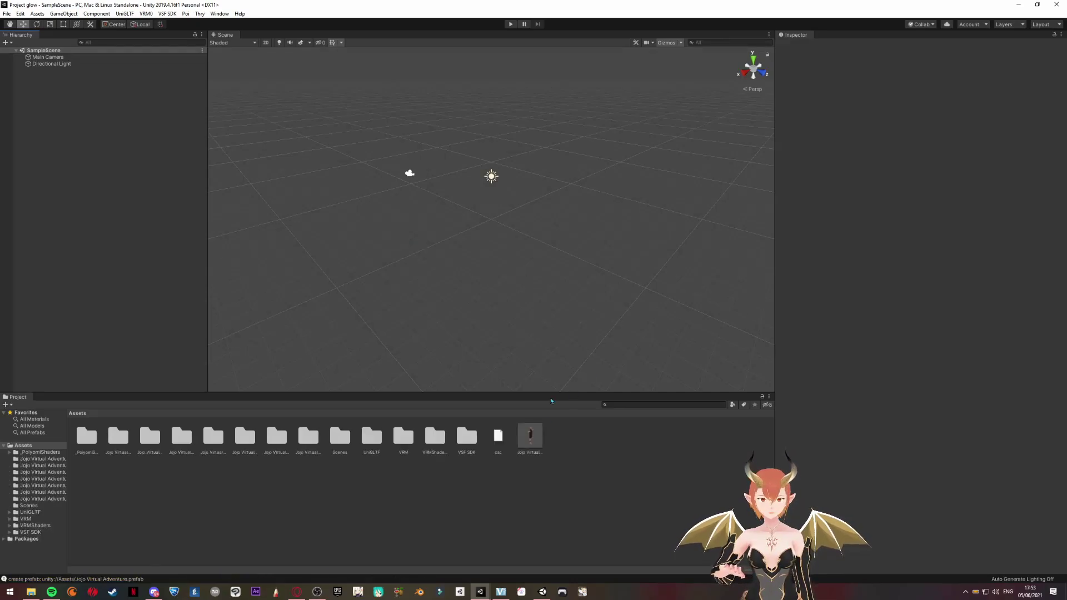
- Add the Jojo Virtual Adventure prefab to the Hierarchy and frame it in the Scene view
click(530, 437)
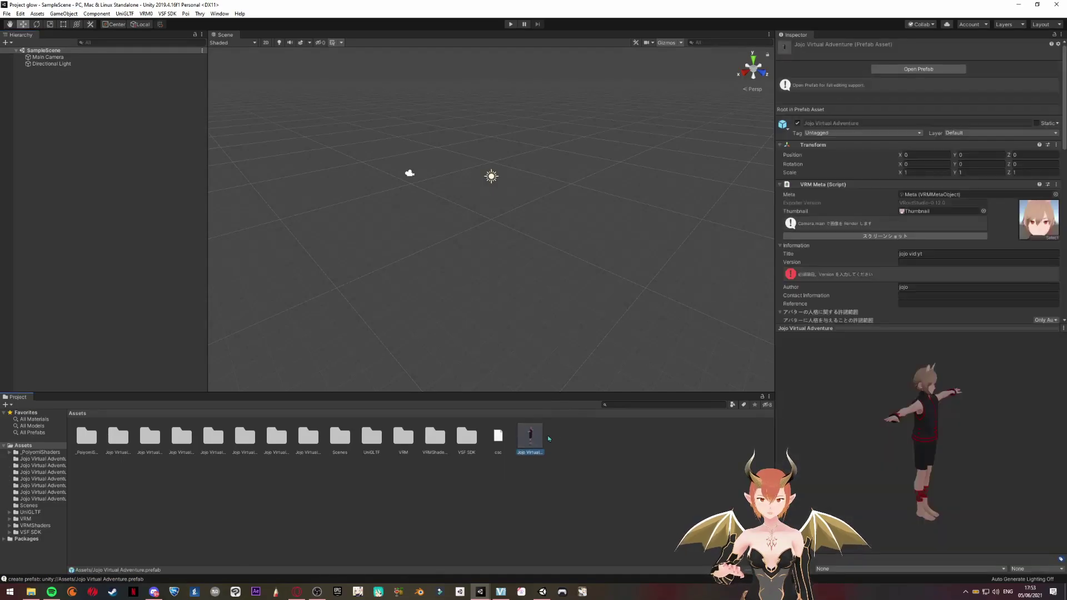
mouse_move(532, 439)
mouse_down()
mouse_move(115, 157)
mouse_move(32, 82)
mouse_up()
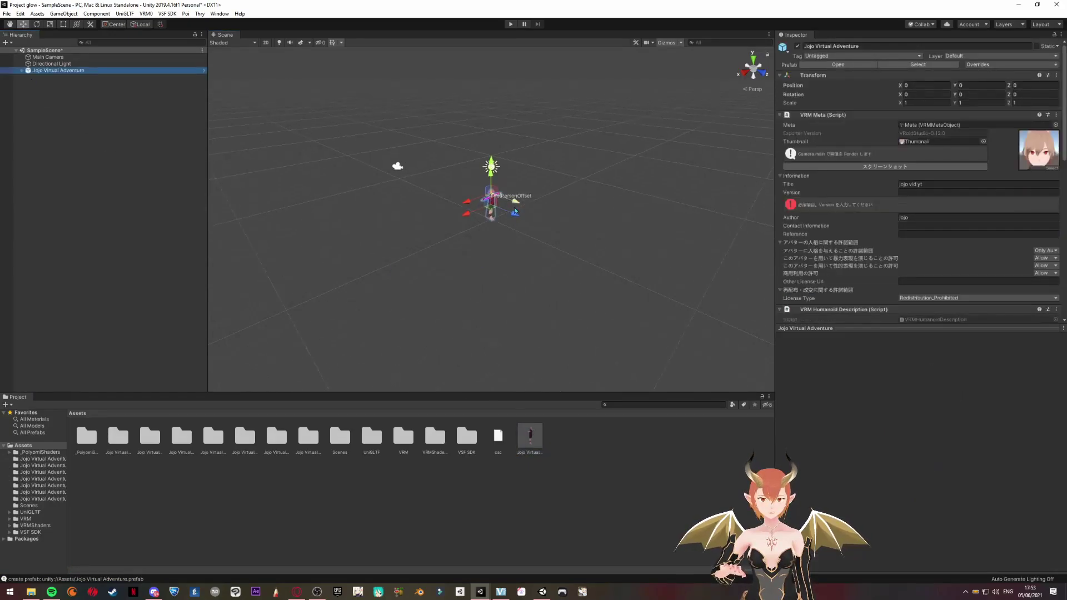
scroll(477, 305, up, 5)
mouse_move(477, 305)
alt+mouse_down()
mouse_move(470, 212)
mouse_move(414, 187)
alt+mouse_up()
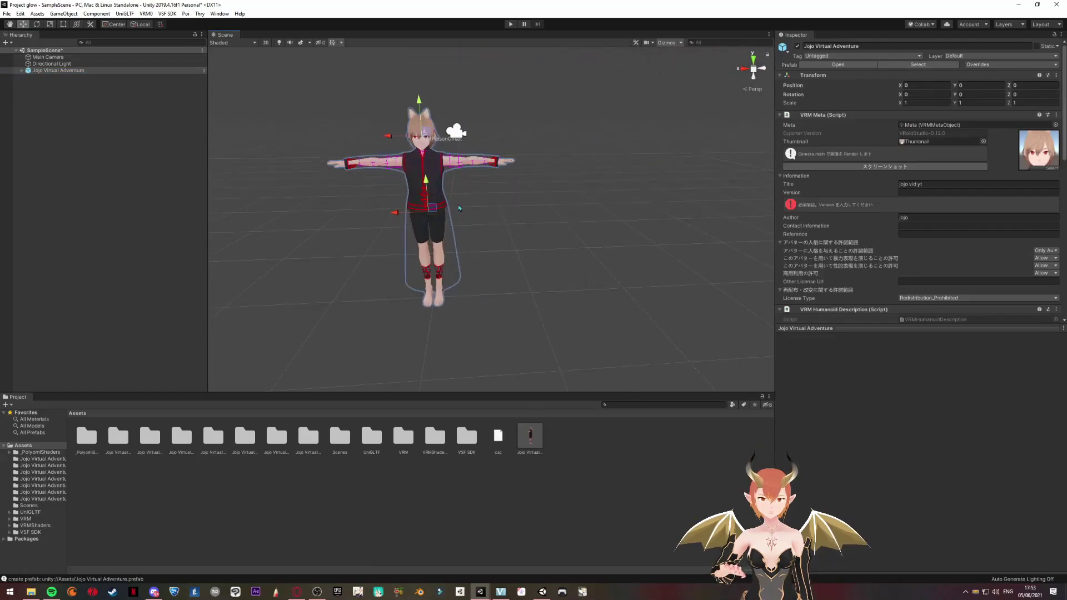
scroll(422, 191, up, 2)
mouse_move(423, 192)
alt+mouse_down()
mouse_move(523, 218)
mouse_move(511, 225)
mouse_move(503, 214)
alt+mouse_up()
click(510, 225)
scroll(510, 225, up, 3)
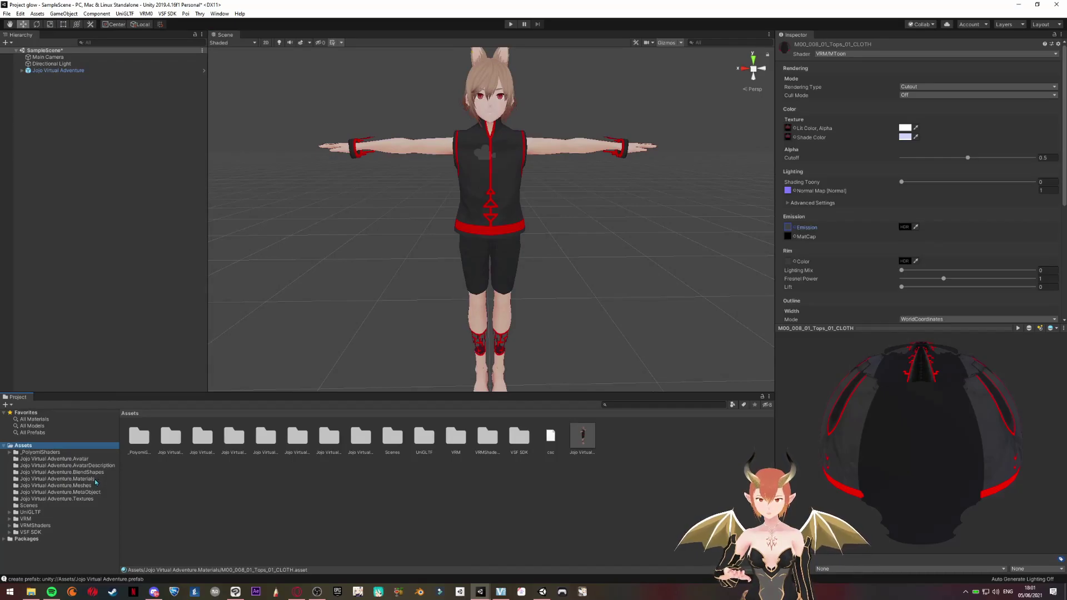
- Open the Jojo Virtual Adventure.Materials folder, select the M00_008 shirt top material and recentre the avatar
click(84, 479)
click(646, 452)
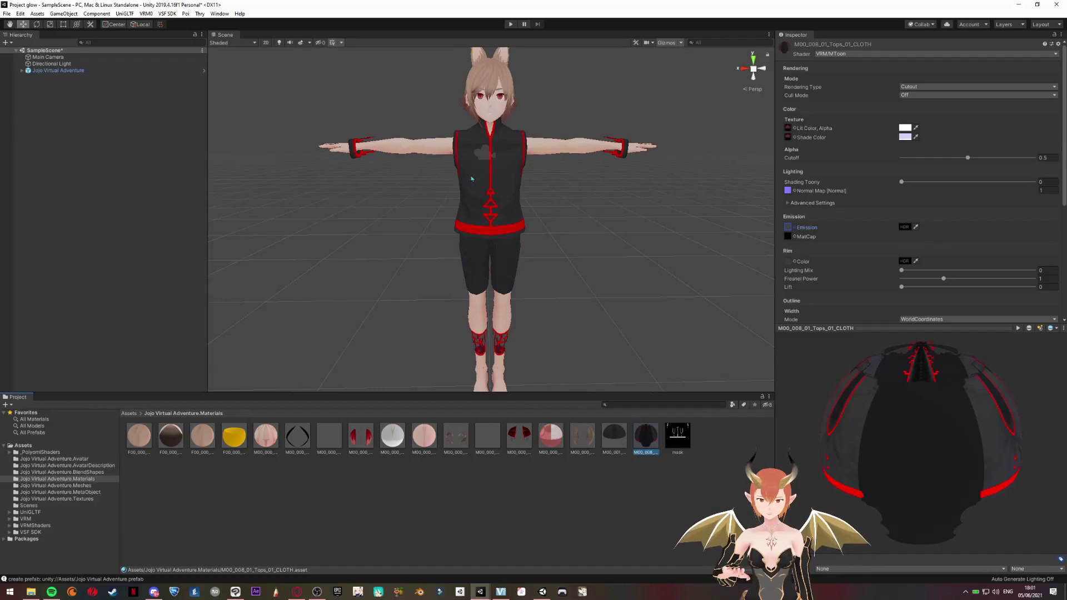
middle_drag(472, 179, 483, 204)
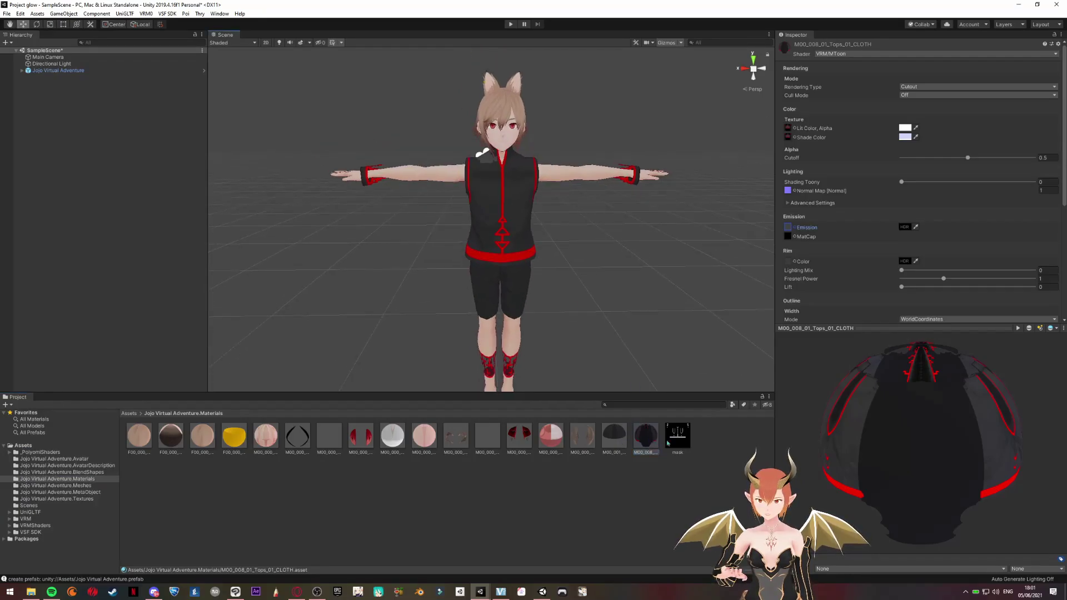
alt+drag(598, 295, 578, 265)
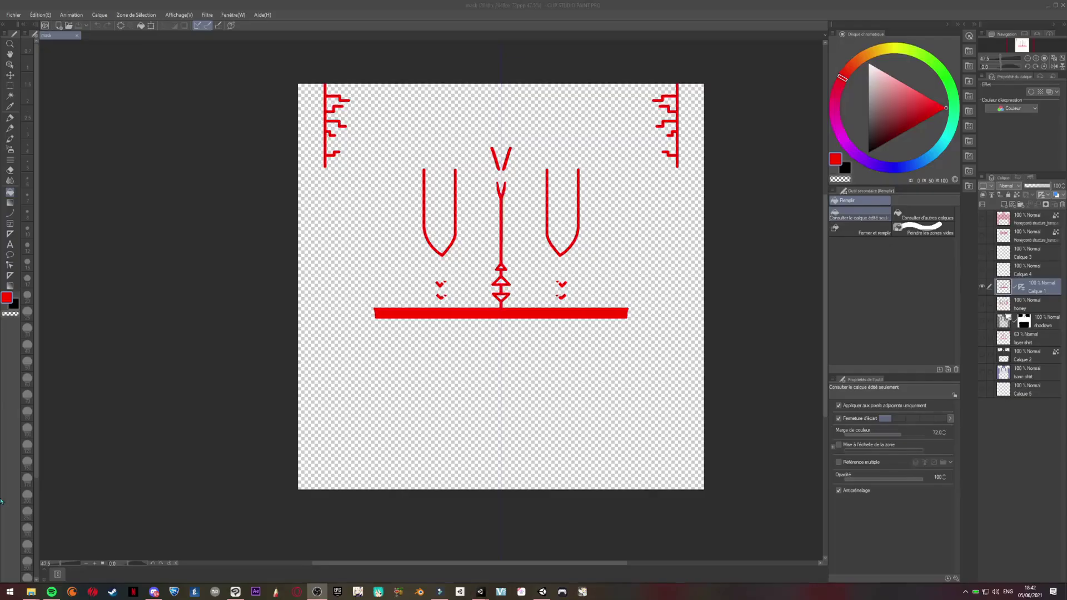
- Set the trim artwork's luminosity to 100 with Hue/Saturation/Luminosity so the red lines turn white
click(40, 15)
mouse_move(112, 207)
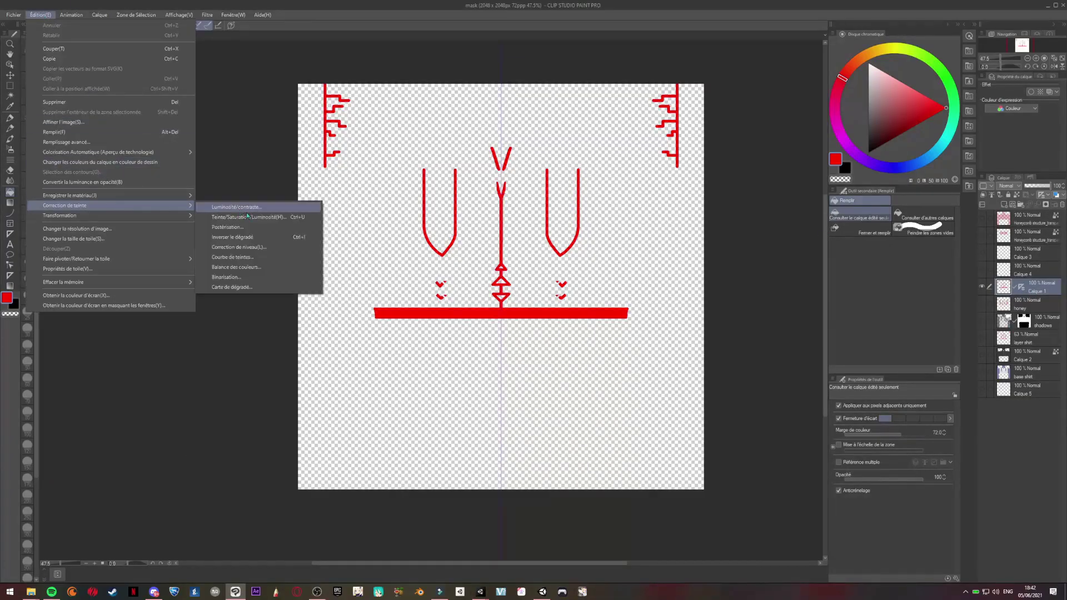
click(239, 221)
key(Return)
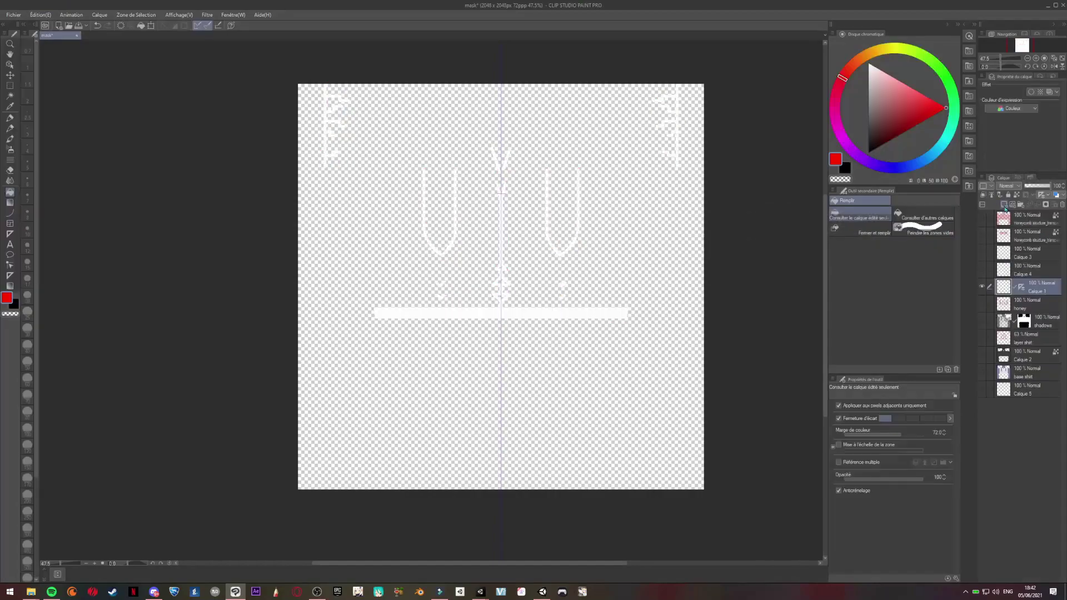
- Add a new layer beneath Calque 1 and fill it with black
click(1005, 205)
drag(1031, 287, 1036, 305)
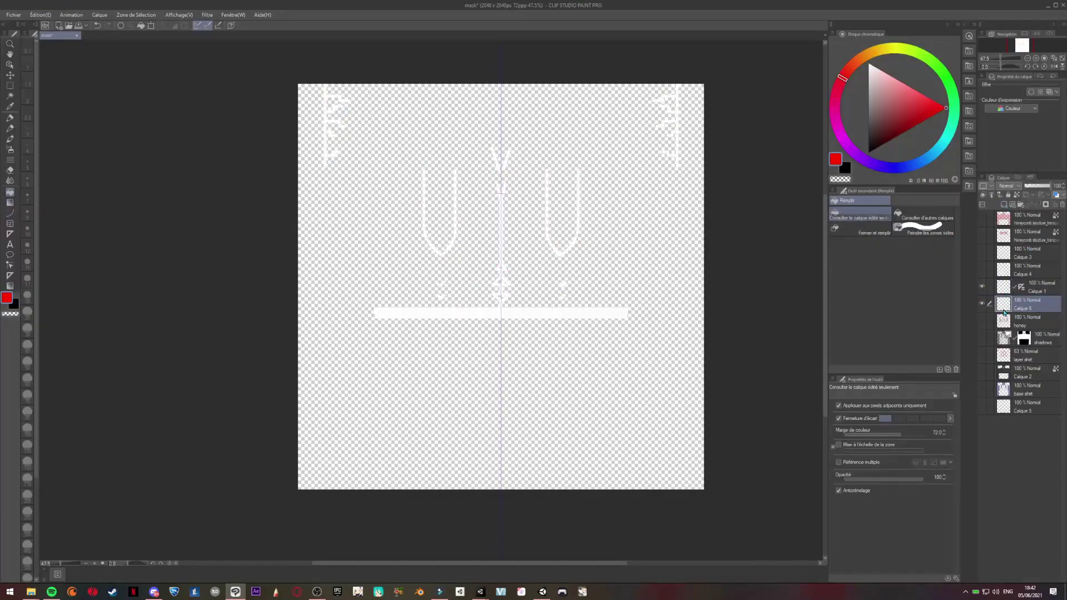
click(982, 286)
key(x)
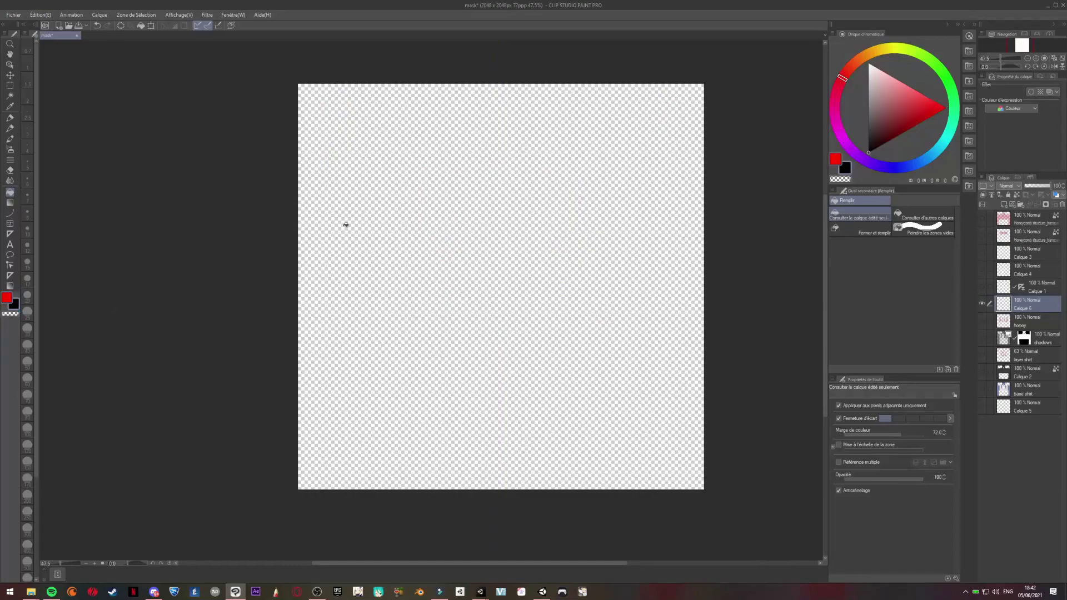
click(345, 224)
click(982, 286)
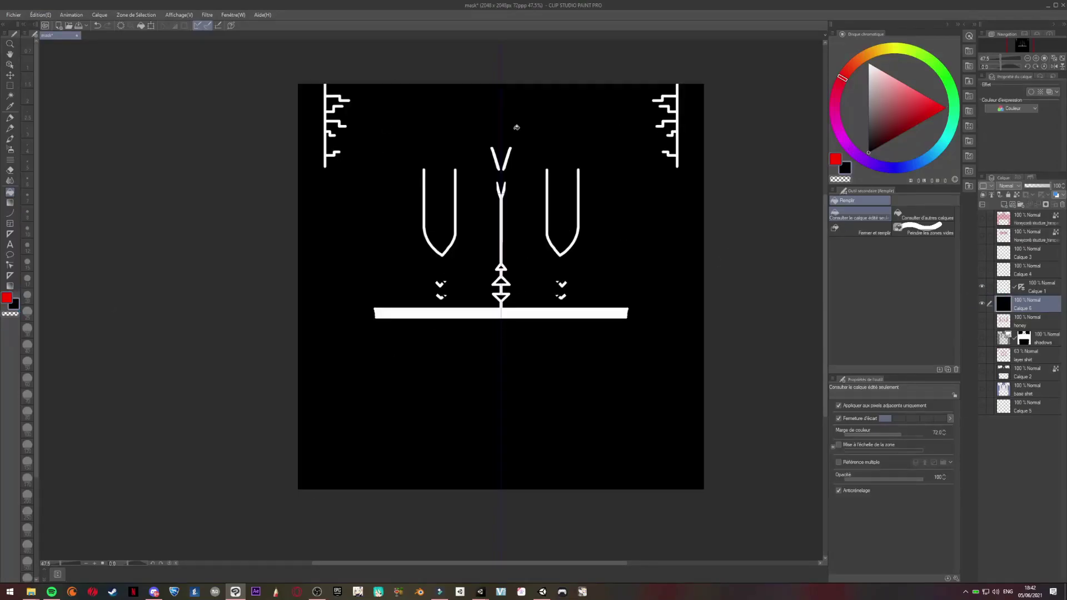
- Save the mask as a PNG file named mask1 via Save As
click(13, 15)
click(33, 71)
click(165, 345)
click(165, 372)
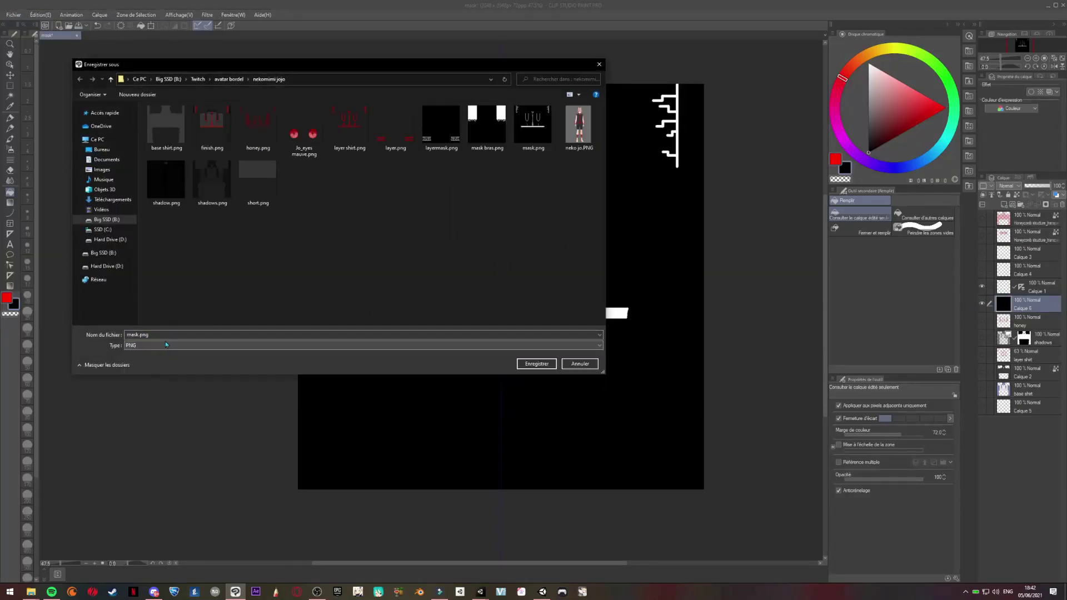
click(137, 334)
text(1)
key(Return)
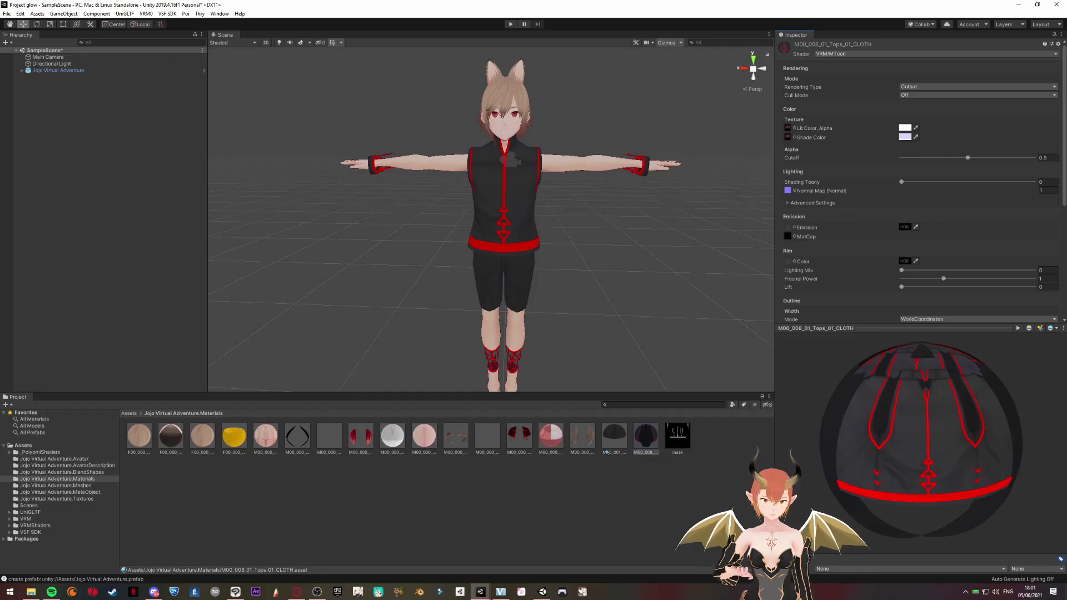
- Check the imported mask texture and assign it to the M00_008 Tops material's Emission slot
click(517, 487)
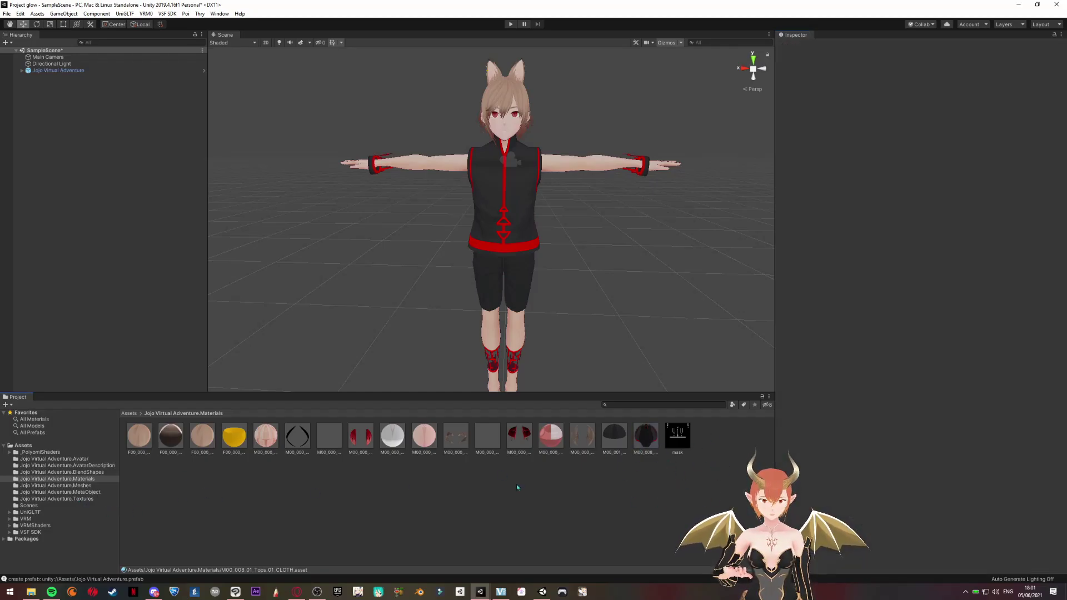
click(678, 437)
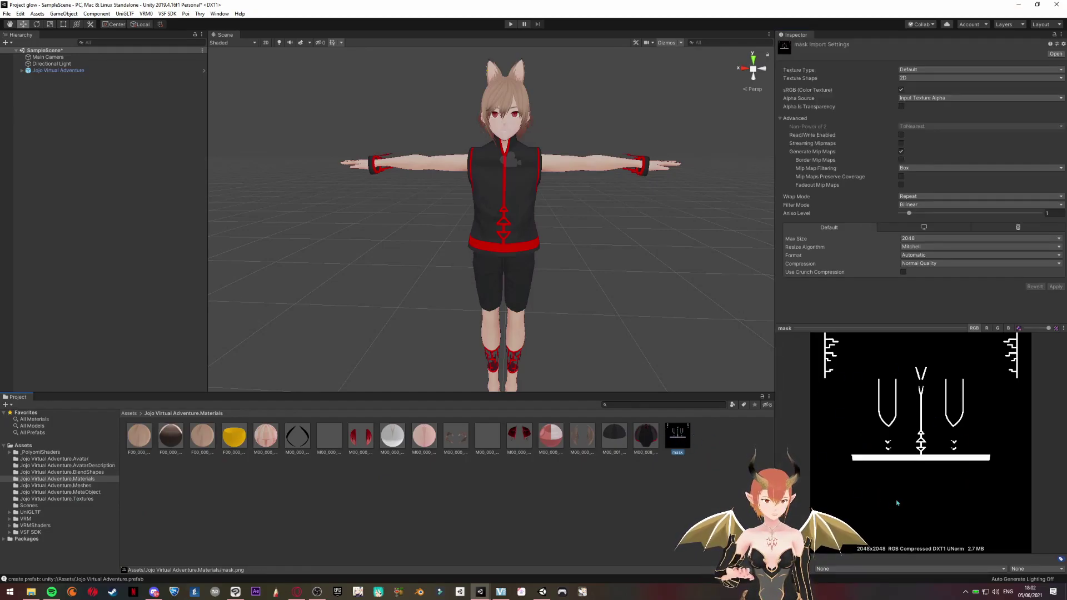
click(643, 437)
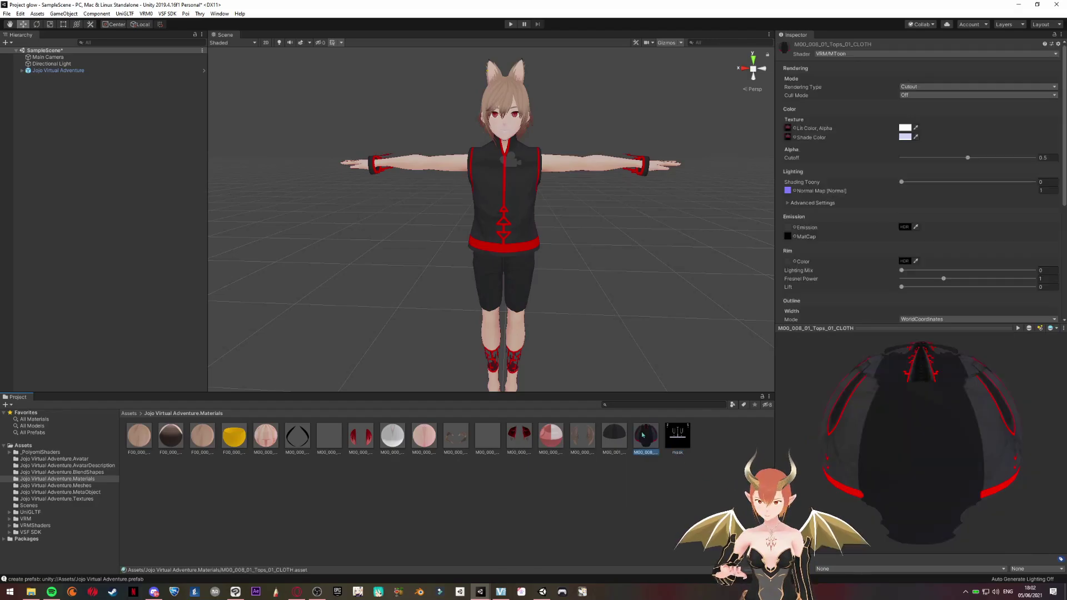
drag(688, 443, 789, 229)
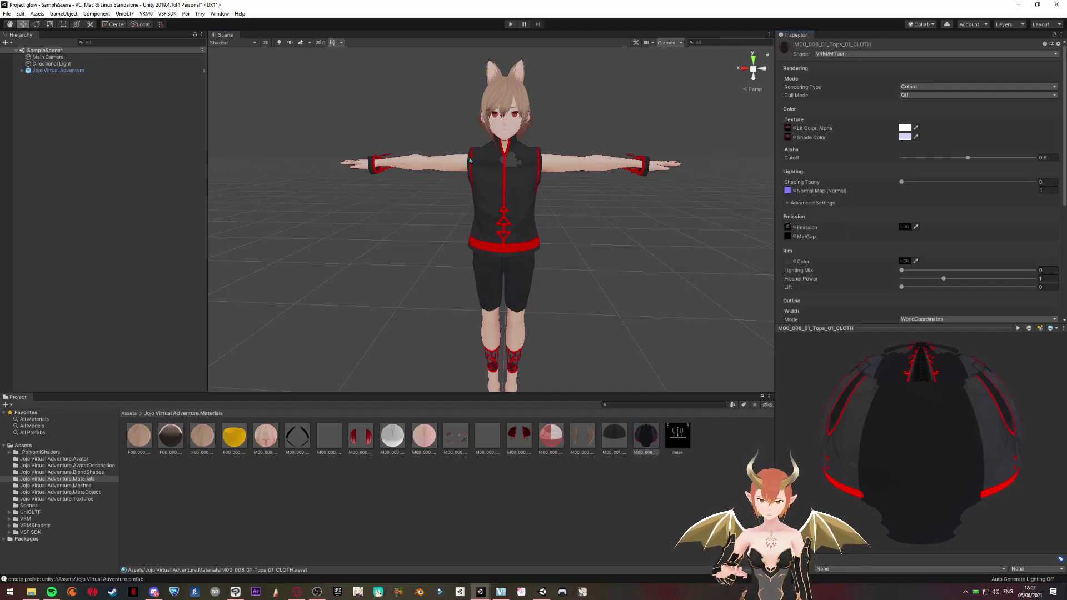
- Set the Tops material's HDR emission colour to RGB 255, 0, 0
click(907, 228)
mouse_move(745, 203)
mouse_down()
mouse_move(710, 226)
mouse_move(694, 170)
mouse_move(775, 188)
mouse_up()
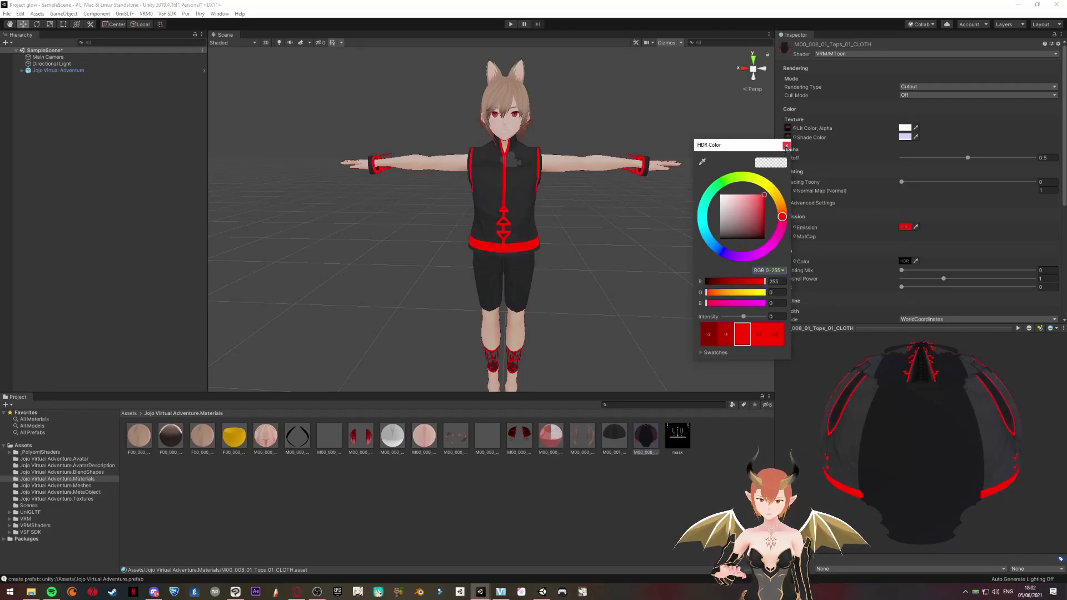
click(787, 146)
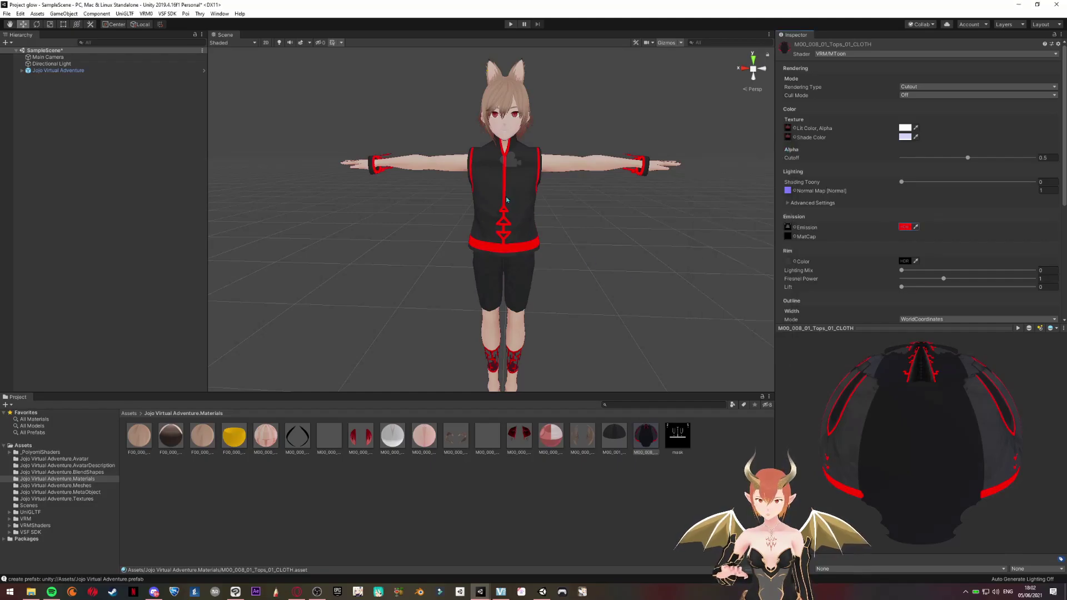
middle_drag(579, 207, 560, 210)
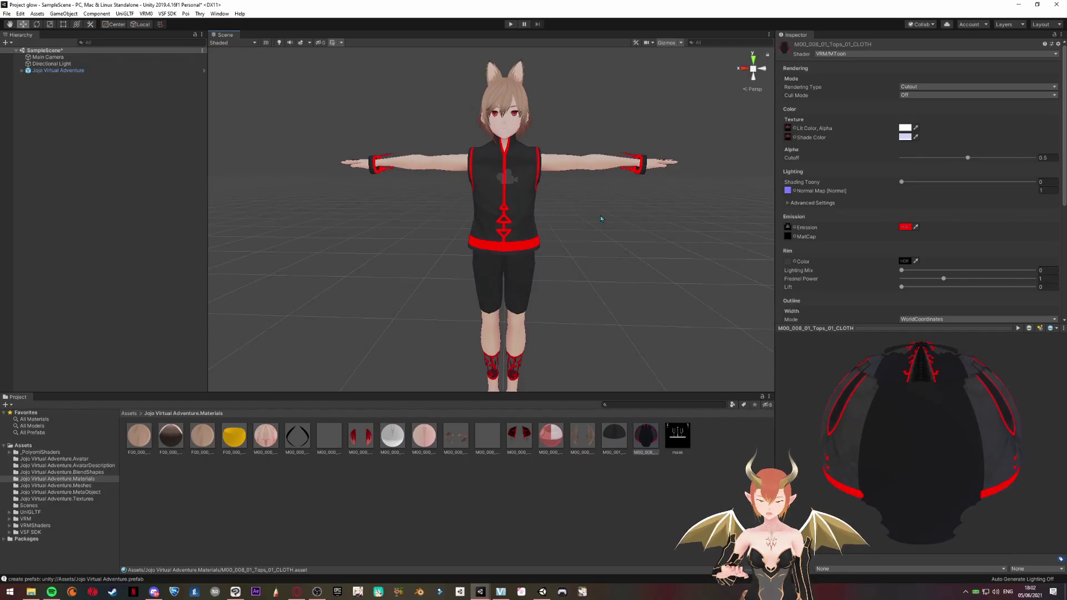
- Apply the .poiyomi > Poiyomi Toon shader to the M00_001_01_Bottoms_01_CLOTH shorts material
click(612, 436)
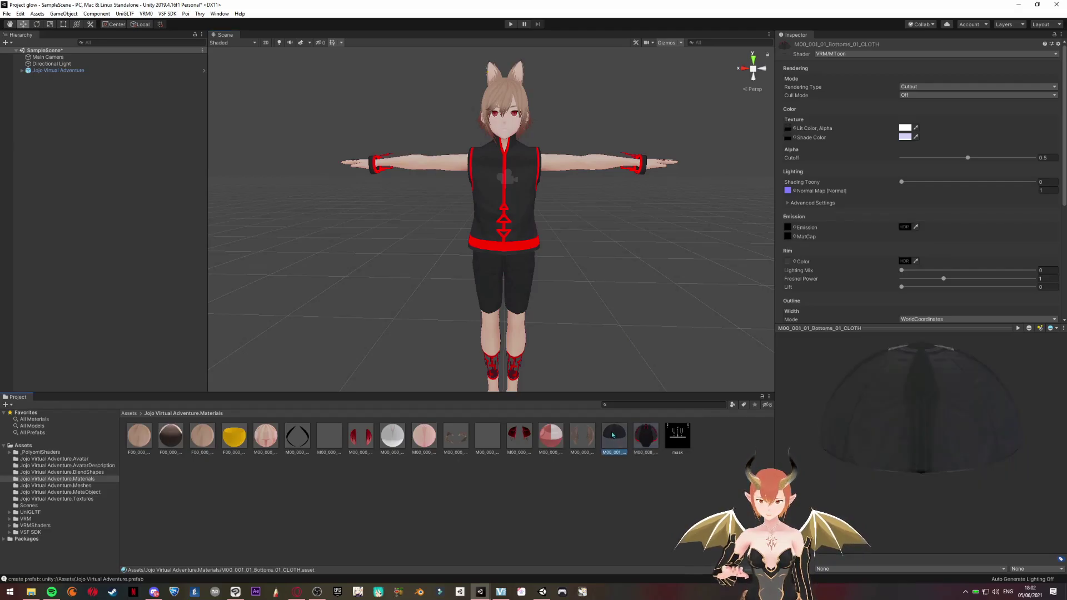
click(864, 53)
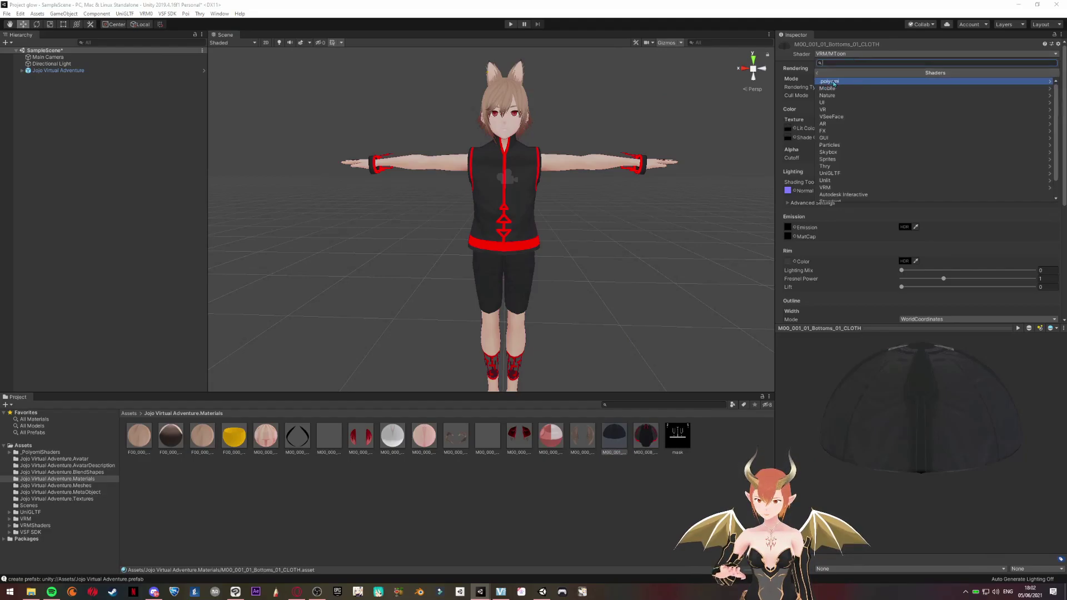
click(826, 83)
click(862, 88)
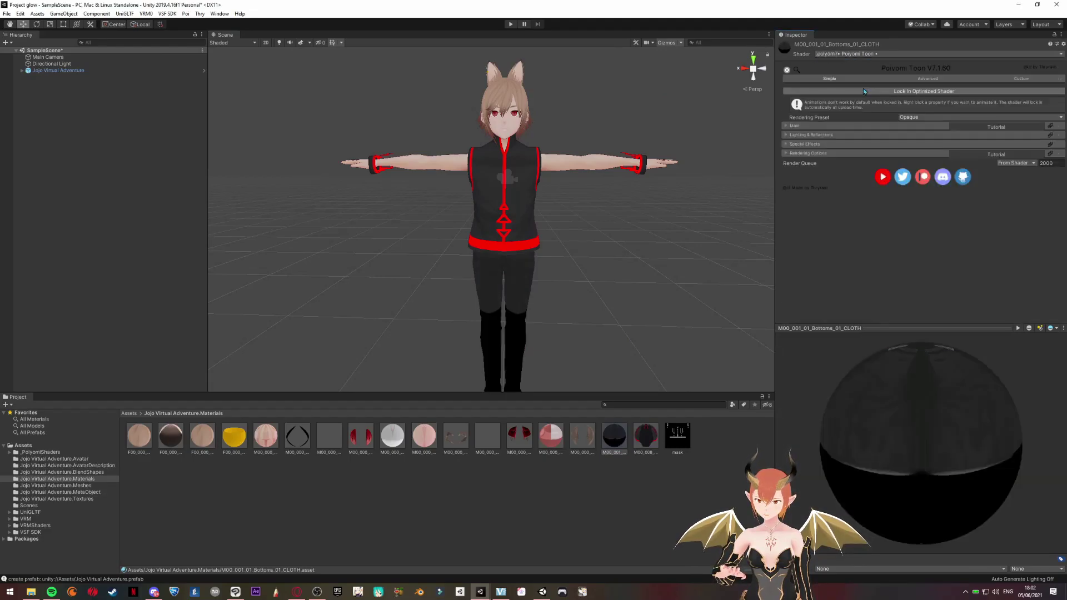
- Set the Rendering Preset to Cutout and Cull to Off in the advanced options
click(936, 79)
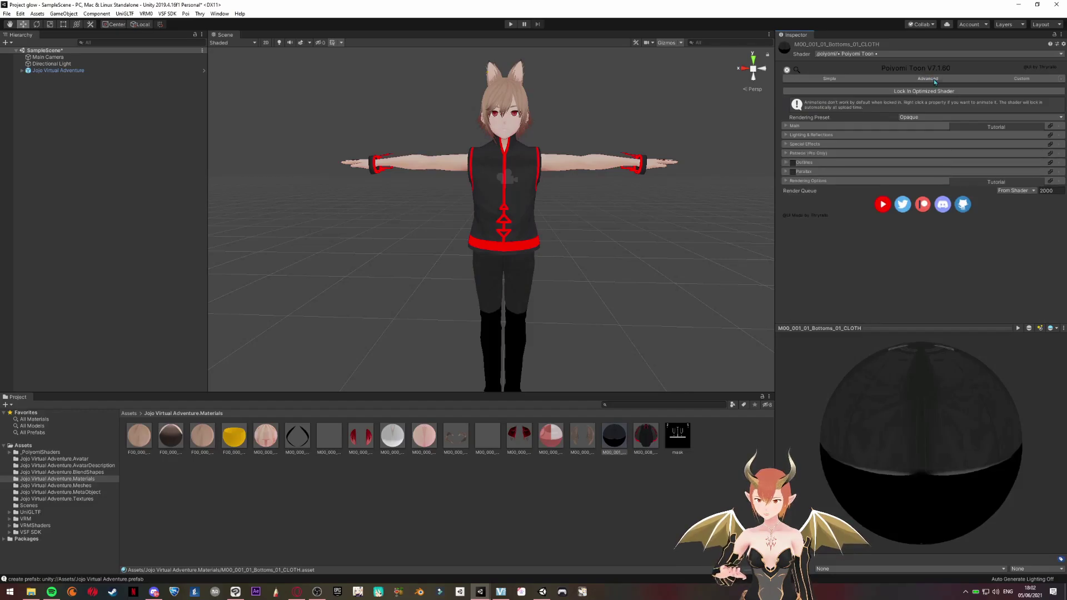
click(920, 115)
click(903, 134)
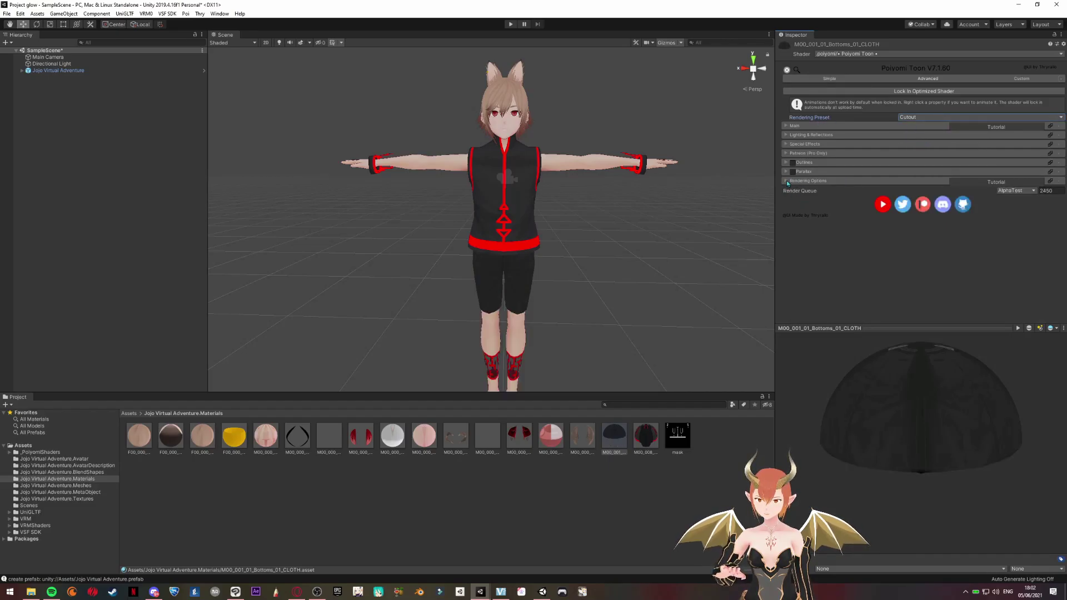
click(788, 181)
click(914, 193)
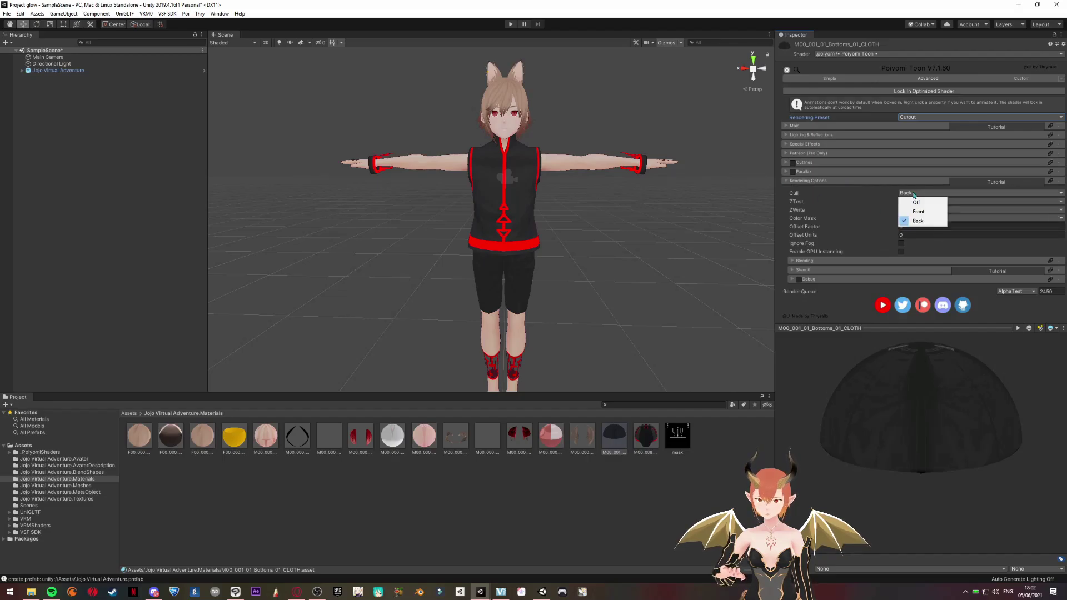
click(916, 202)
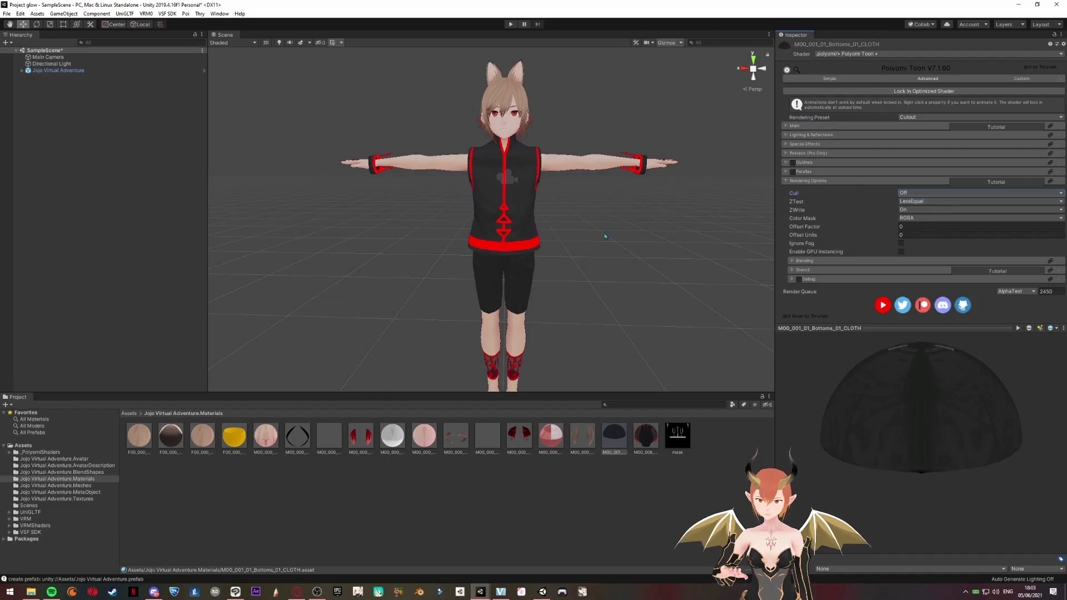
middle_drag(546, 230, 551, 211)
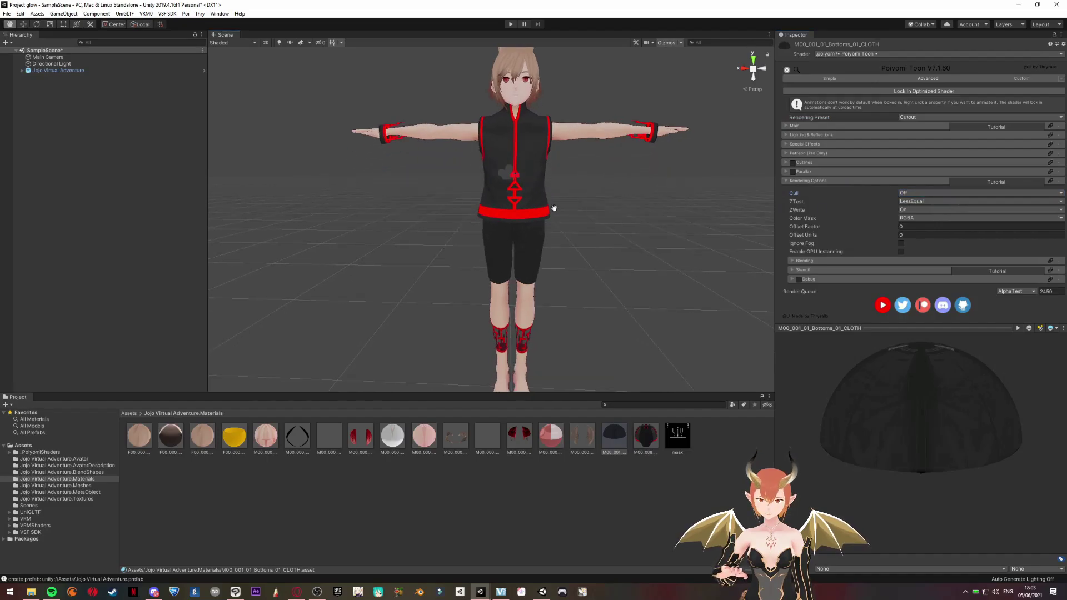
- Enable Glitter under Special Effects on the bottoms material and expand its settings
click(785, 180)
click(785, 144)
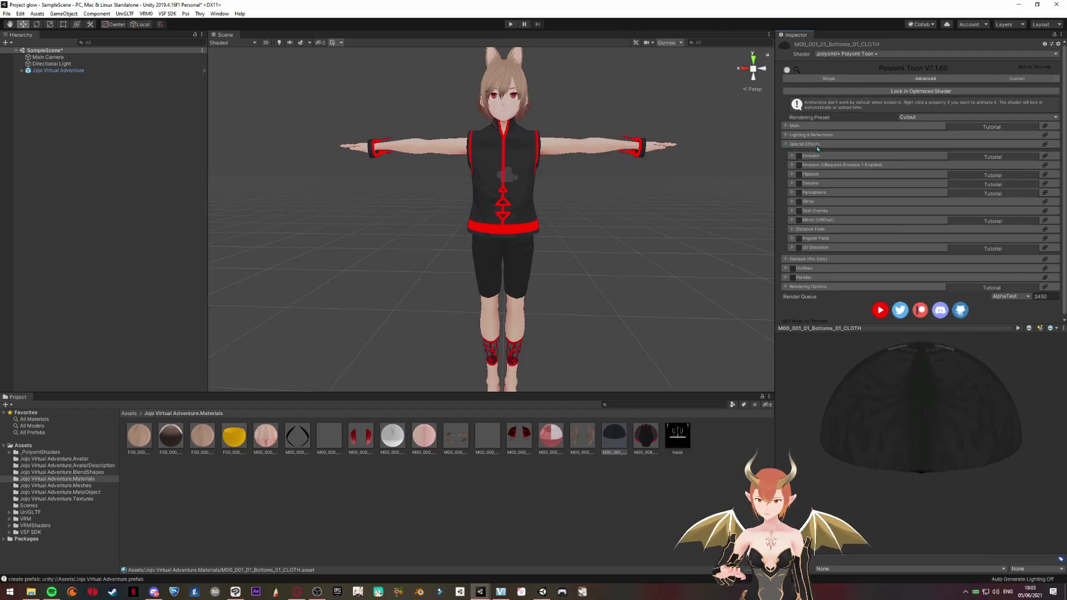
click(798, 202)
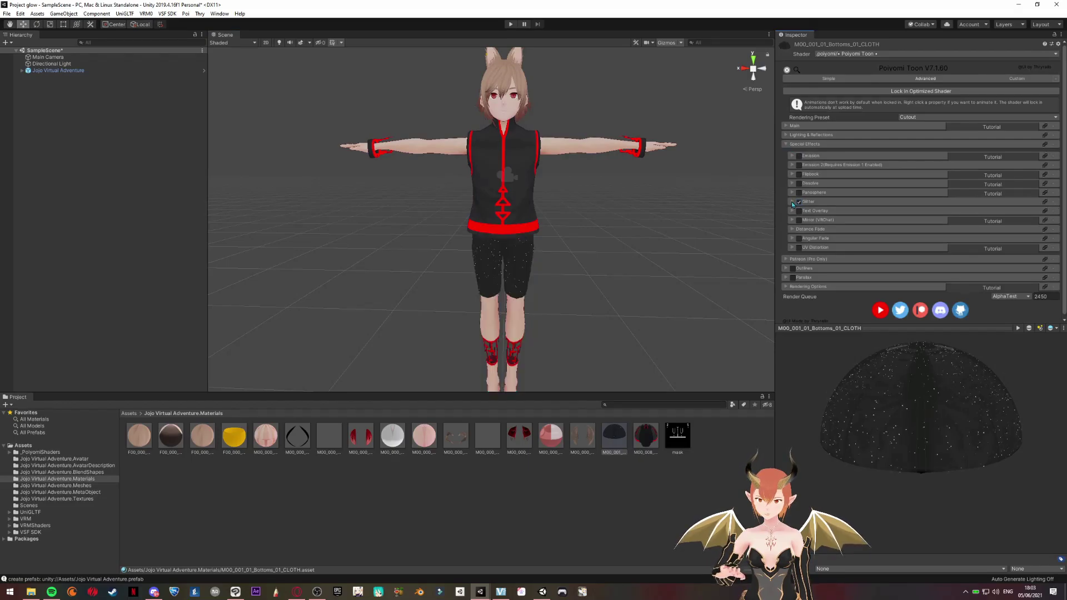
click(791, 201)
- Raise Glitter Max Brightness from 3 to 6.2 while viewing the shorts up close
scroll(536, 253, up, 5)
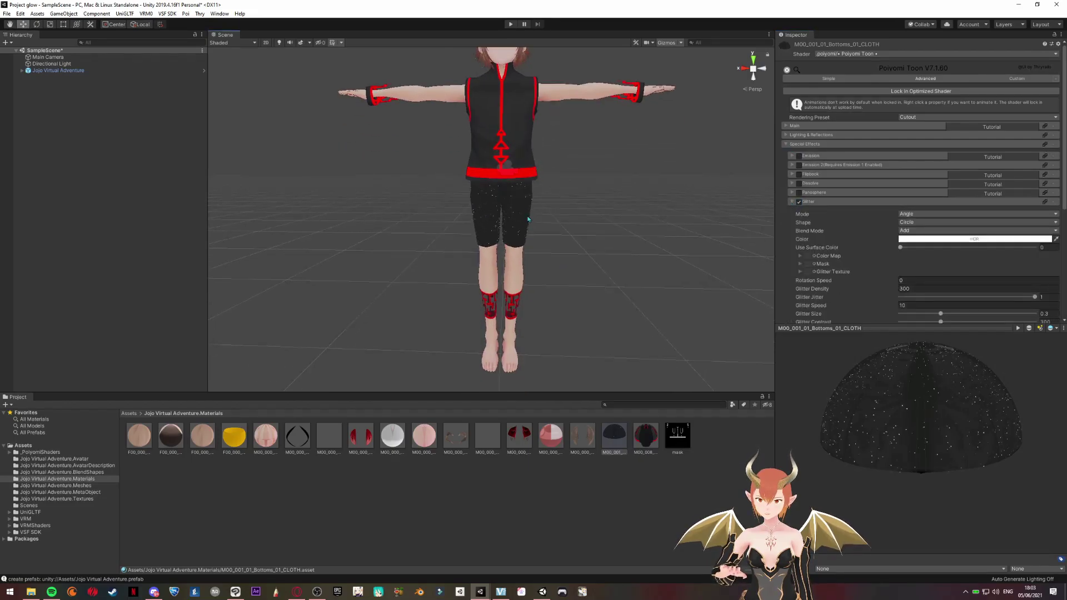
scroll(556, 233, down, 3)
mouse_move(573, 225)
middle_down()
mouse_move(601, 225)
mouse_move(601, 236)
middle_up()
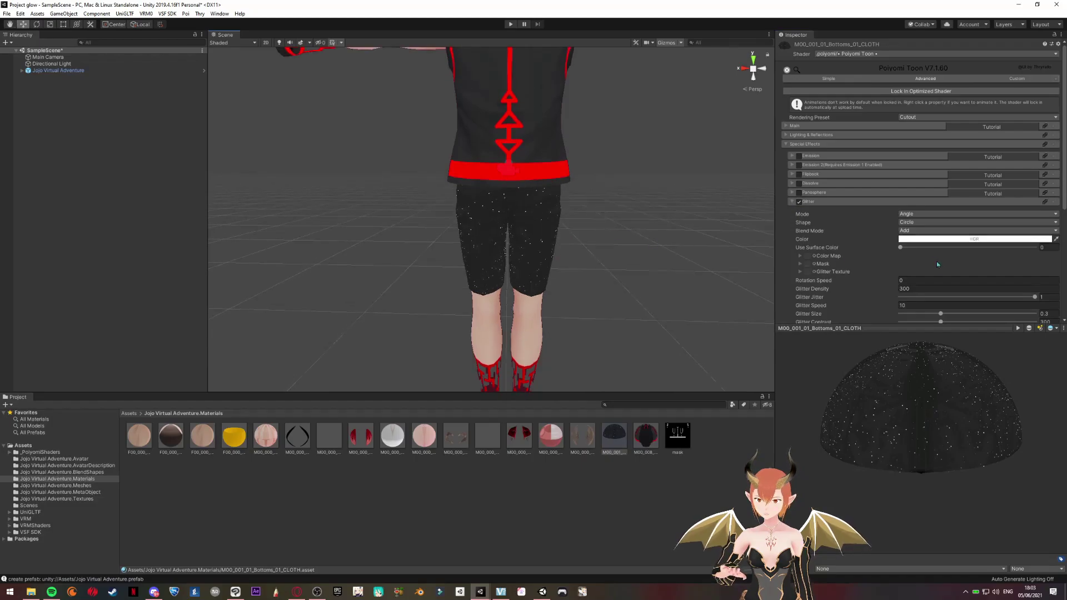
scroll(885, 253, down, 3)
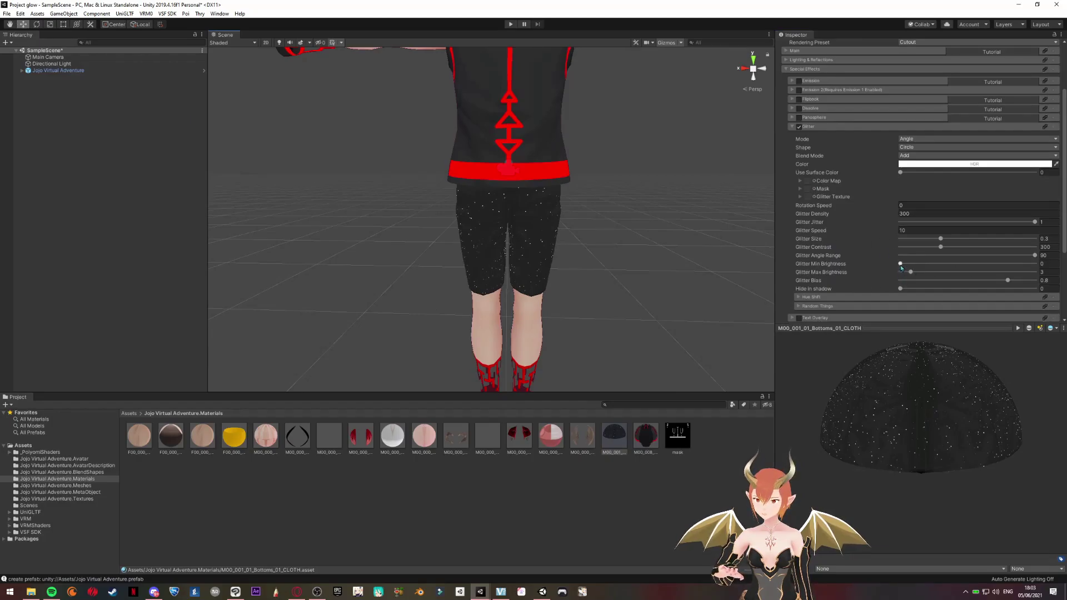
drag(910, 272, 922, 273)
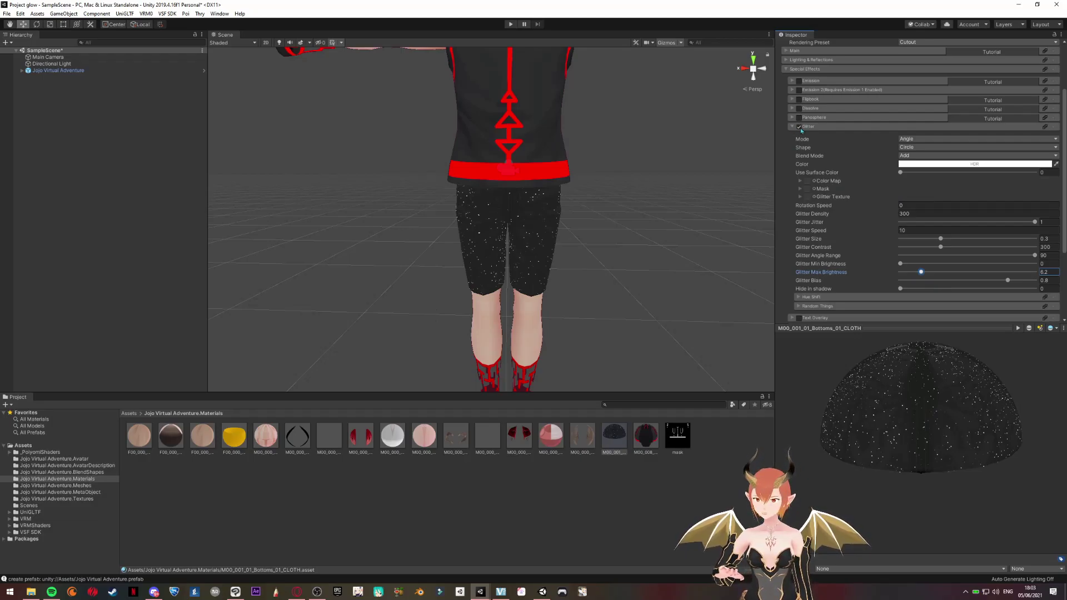
scroll(613, 175, down, 5)
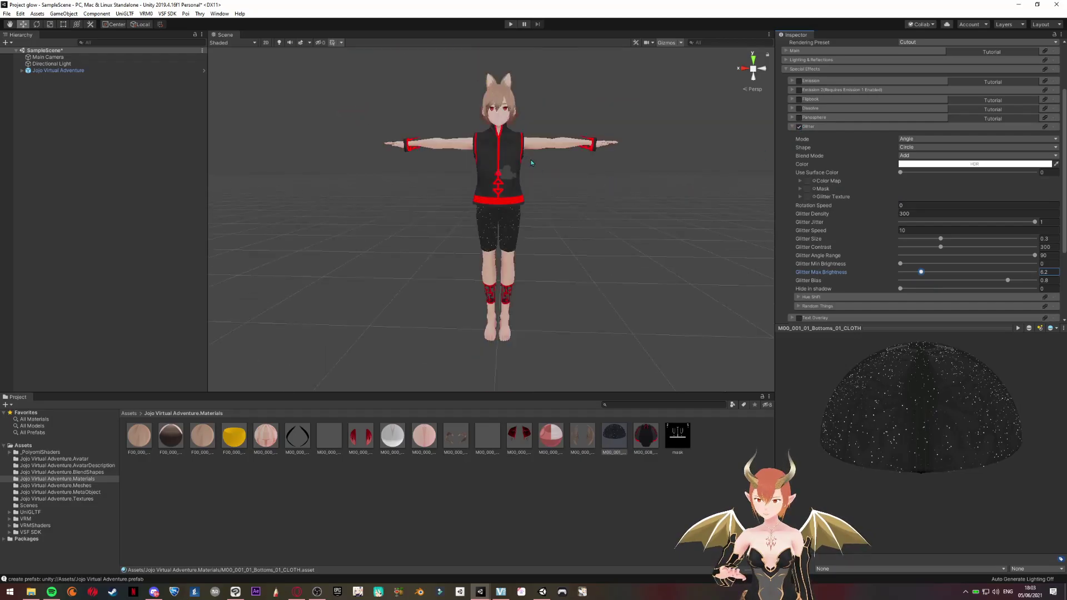
middle_drag(529, 156, 532, 164)
scroll(535, 179, up, 3)
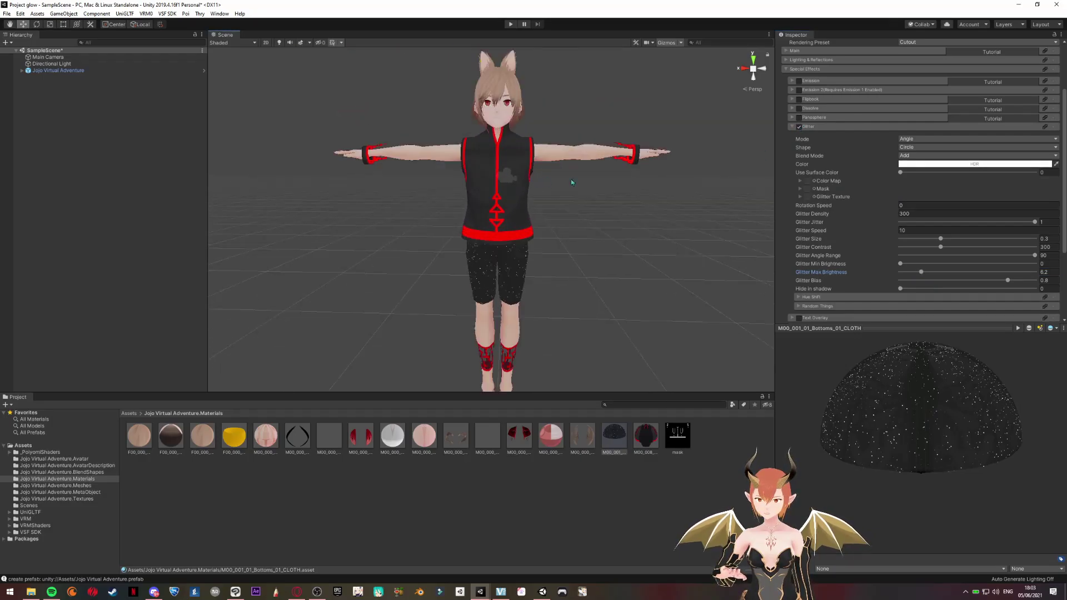
- Open the Textures folder and reveal the Body_00 texture in File Explorer
click(87, 480)
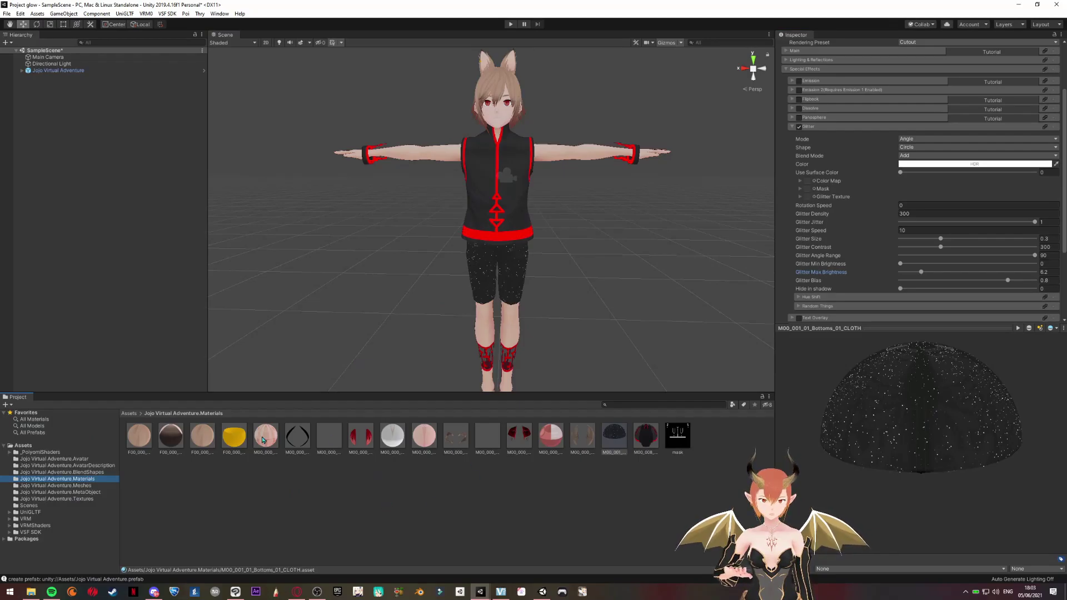
click(78, 499)
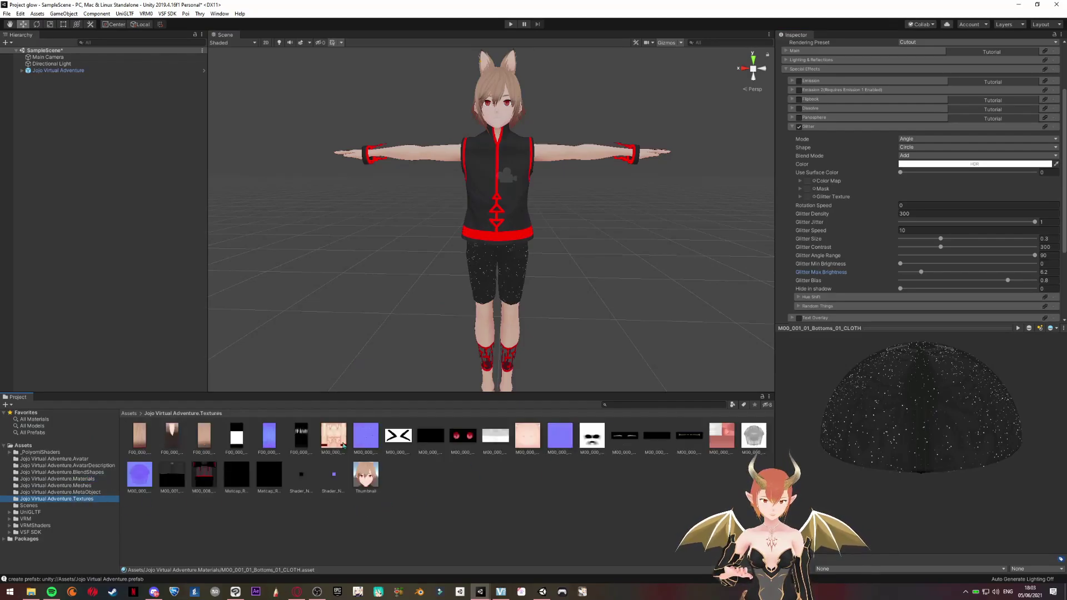
right_click(343, 445)
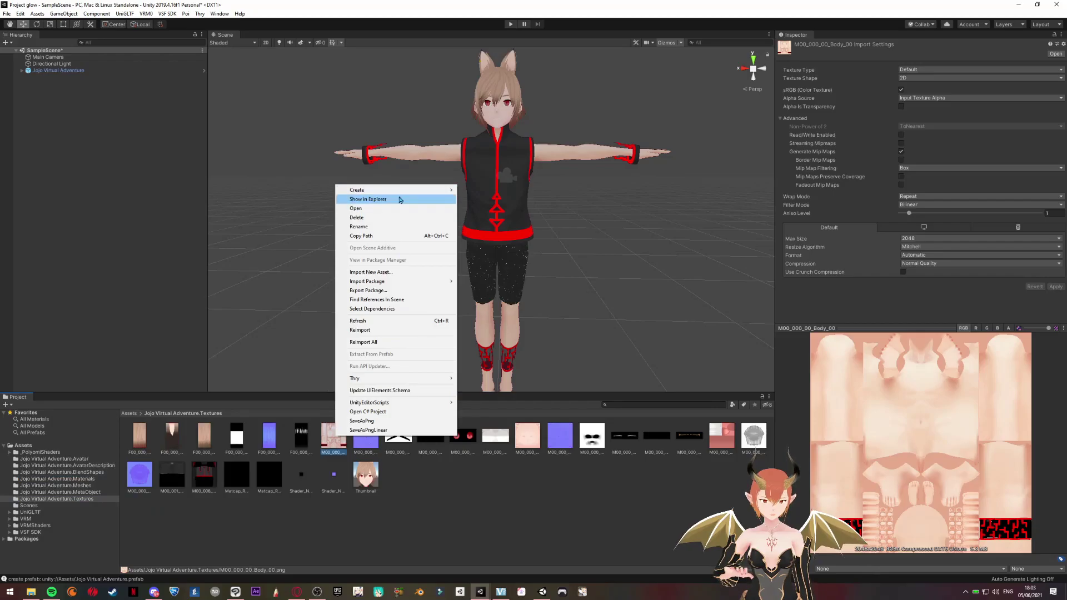
click(399, 200)
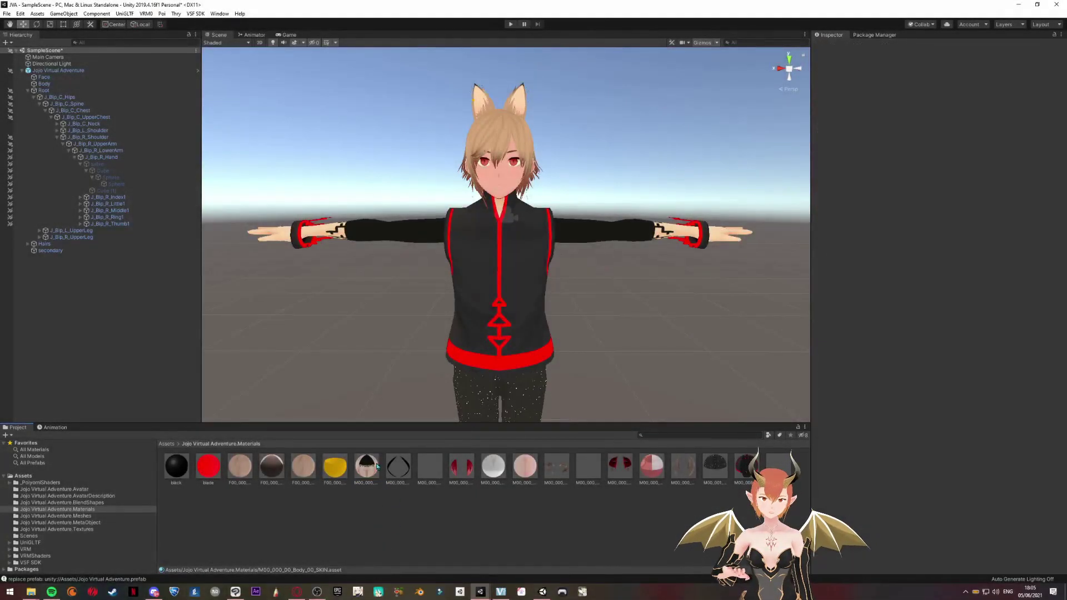
- Tick Matcap under Lighting & Reflections on the M00_000_00_Body_00_SKIN material
click(369, 467)
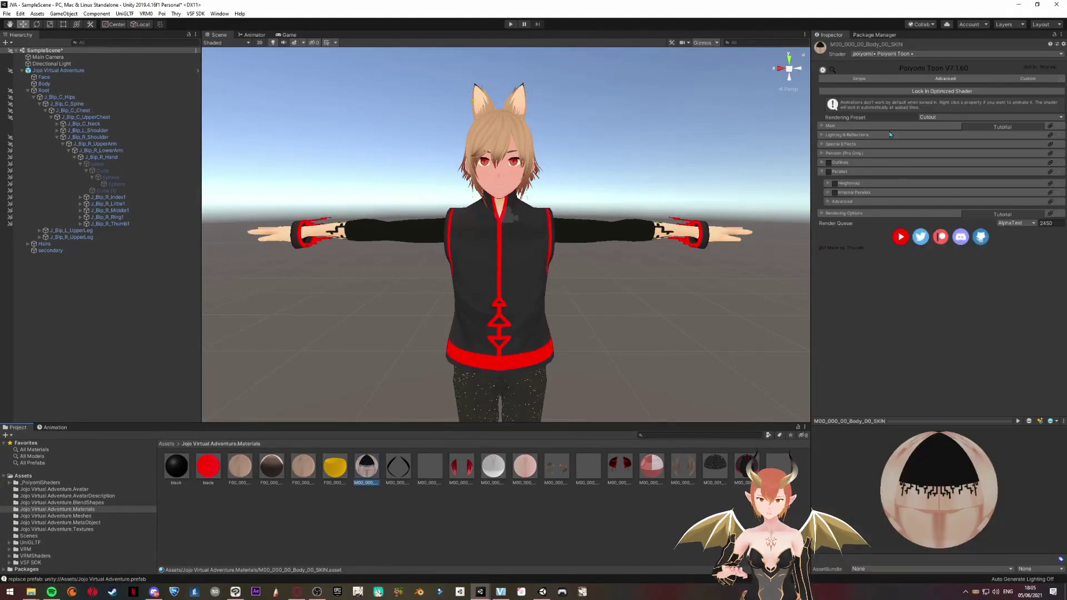
click(826, 136)
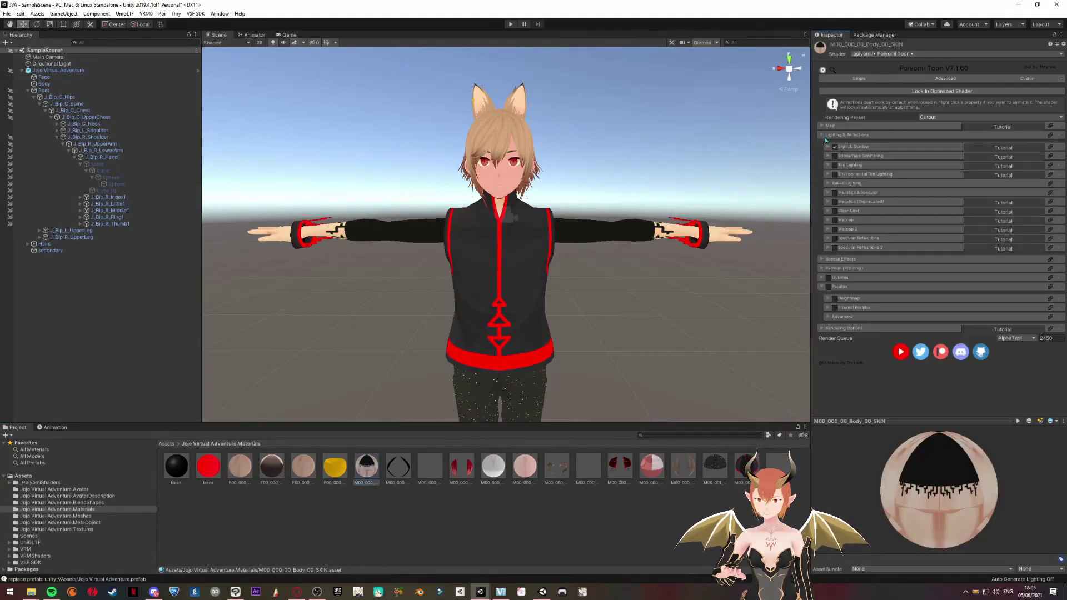
click(846, 222)
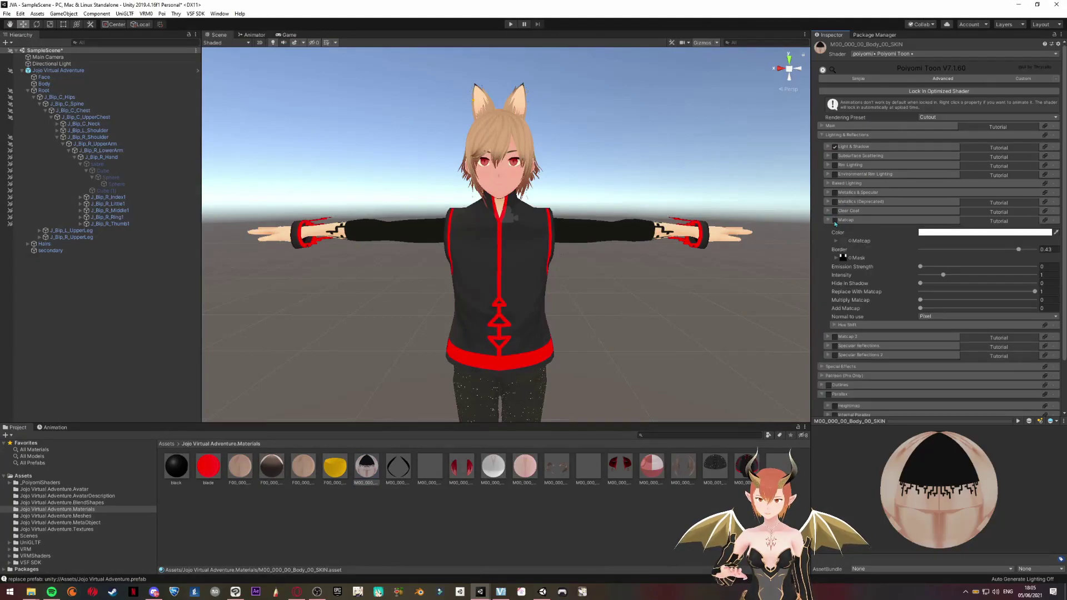
click(835, 220)
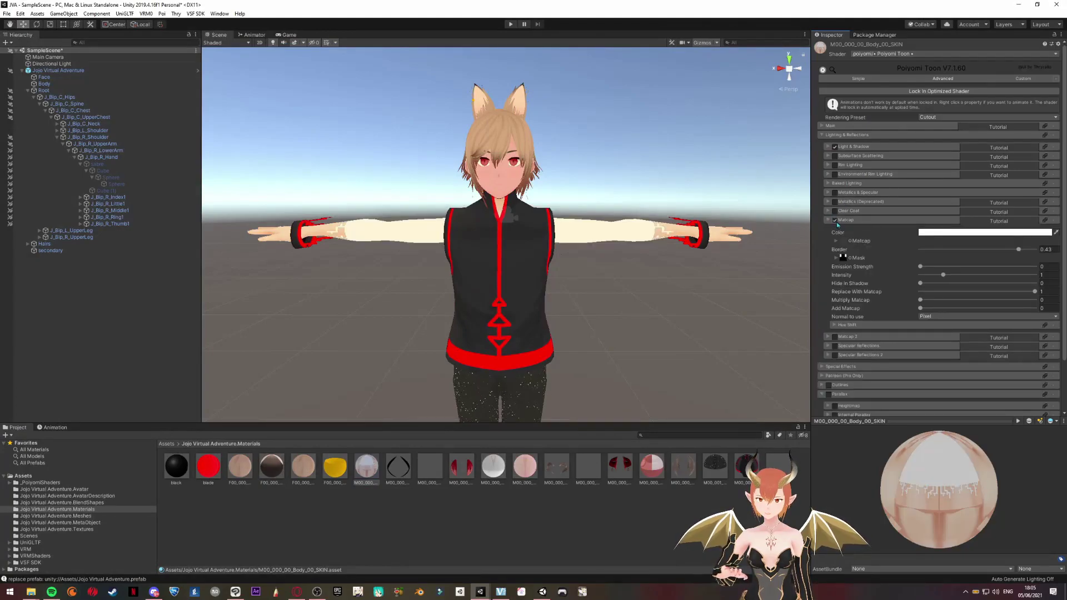
- Search the Matcap texture picker for 'matcap' and try a dark texture
click(850, 241)
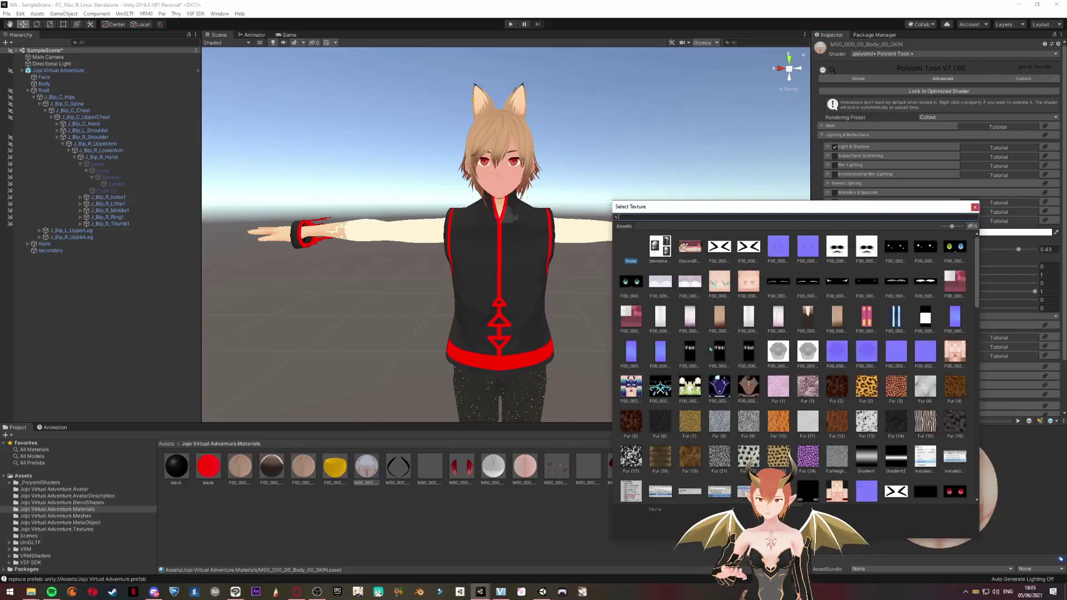
scroll(724, 340, down, 3)
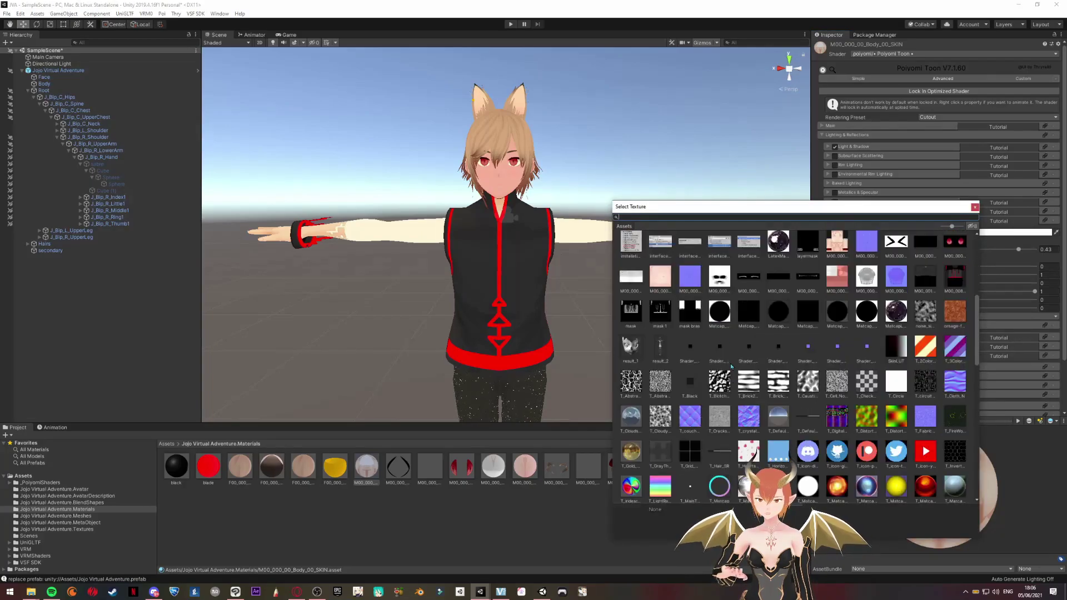
scroll(732, 367, down, 2)
scroll(773, 362, down, 1)
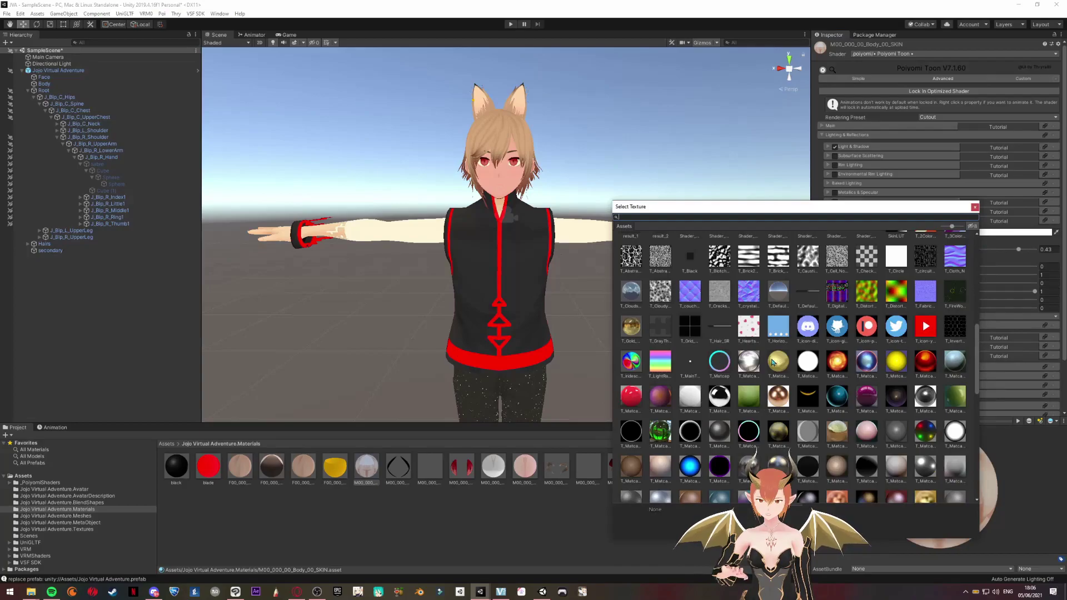
scroll(772, 362, down, 2)
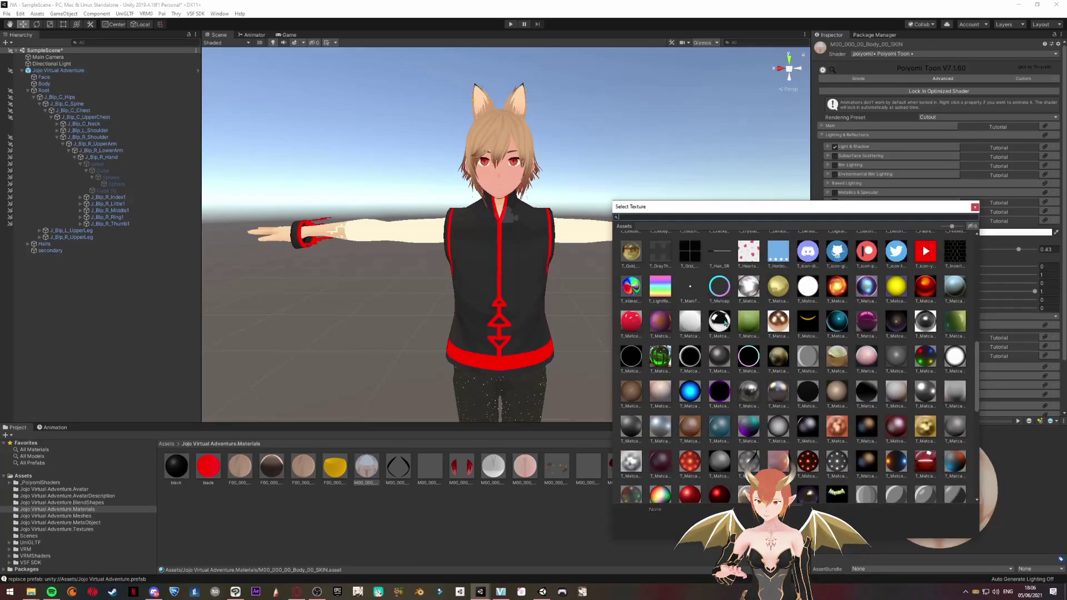
text(matca)
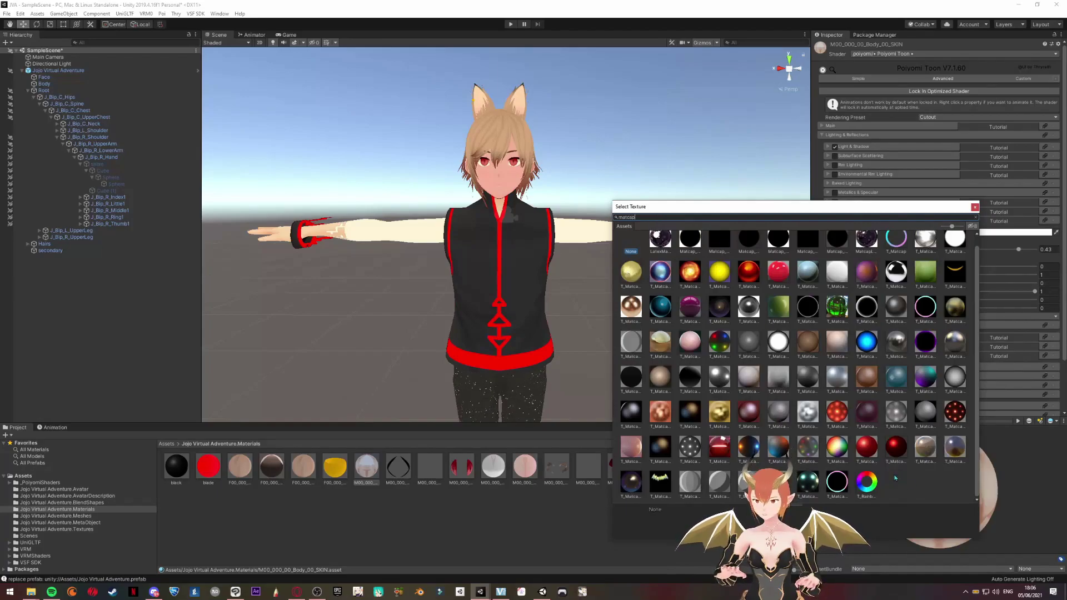
text(p)
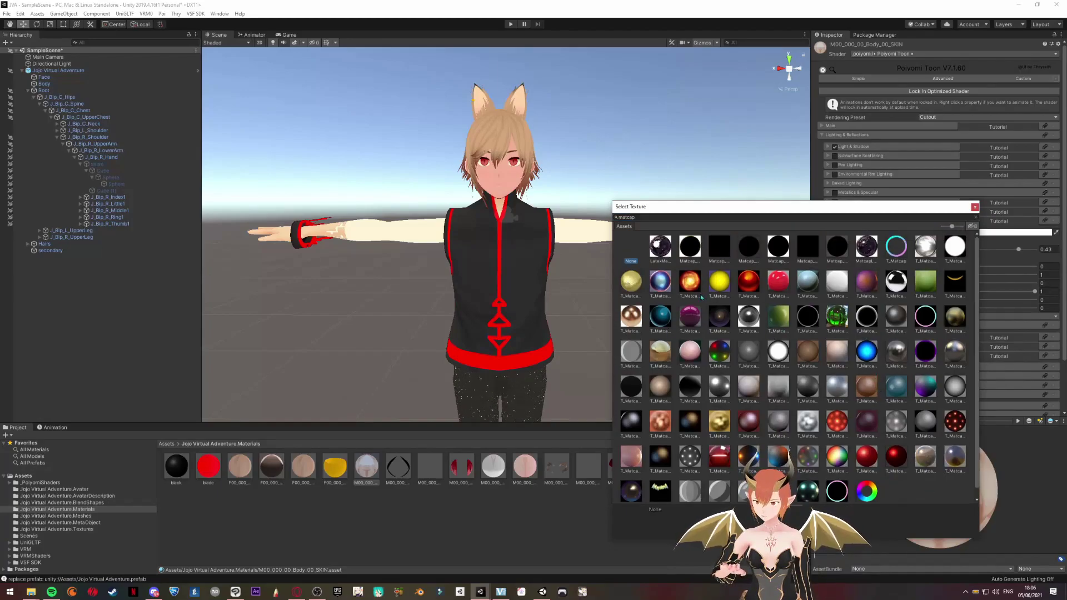
click(725, 319)
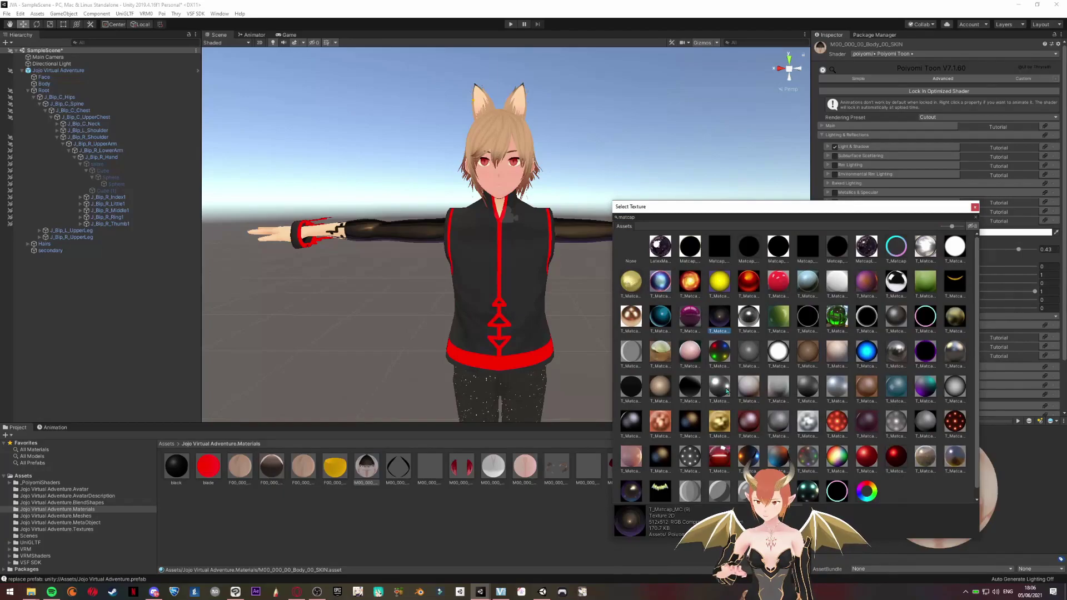
- Settle on the dark T_Matcap_MC texture as the skin's matcap and confirm it
key(Down)
key(Down)
key(Right)
key(Right)
key(Right)
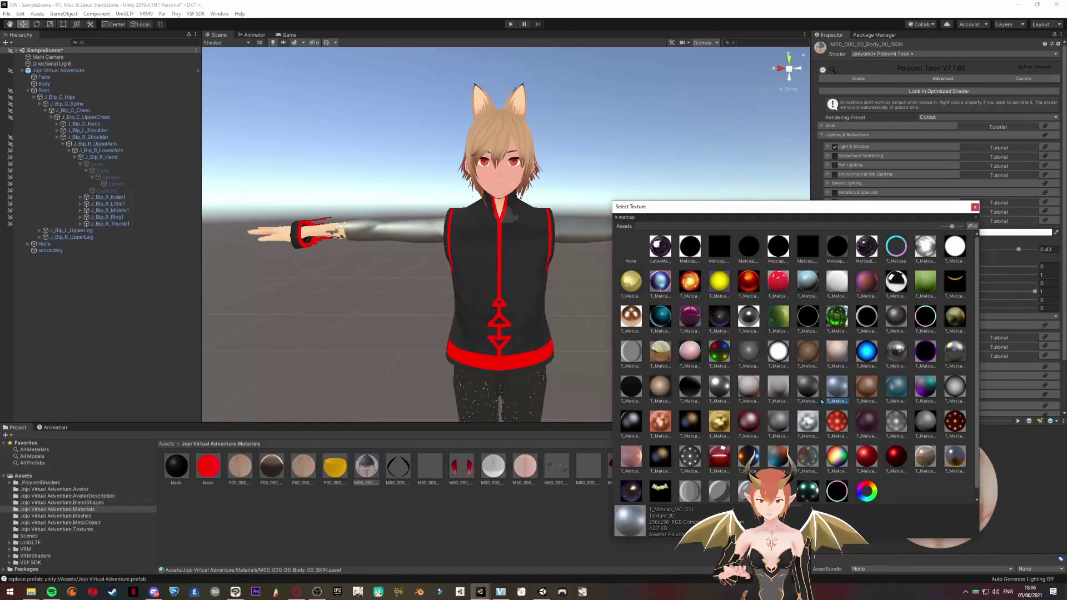
key(Left)
key(Right)
key(Left)
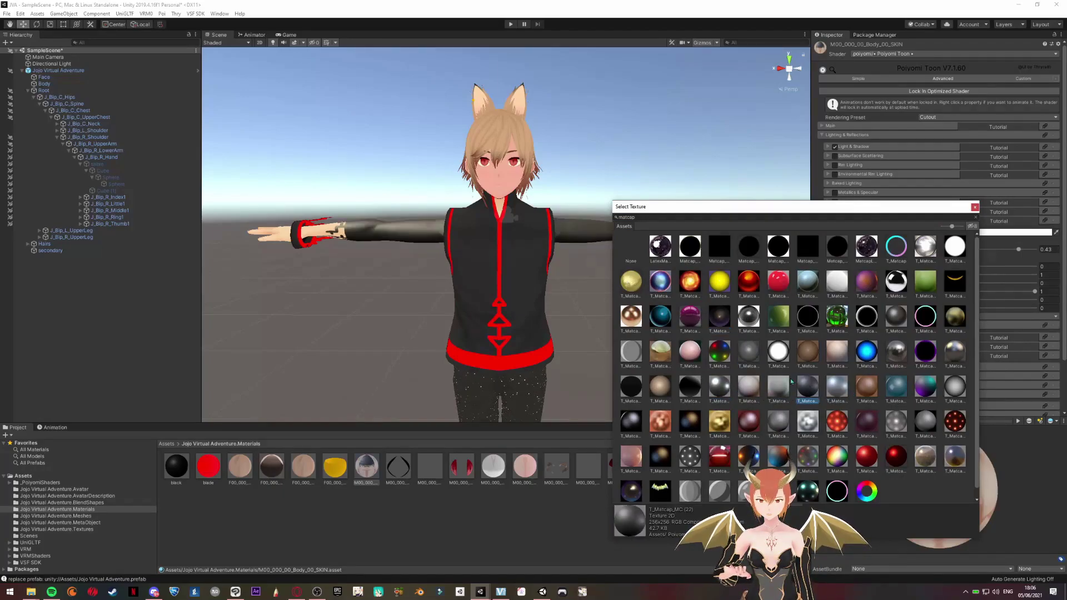
key(Return)
mouse_move(512, 264)
middle_down()
mouse_move(532, 292)
mouse_move(578, 309)
middle_up()
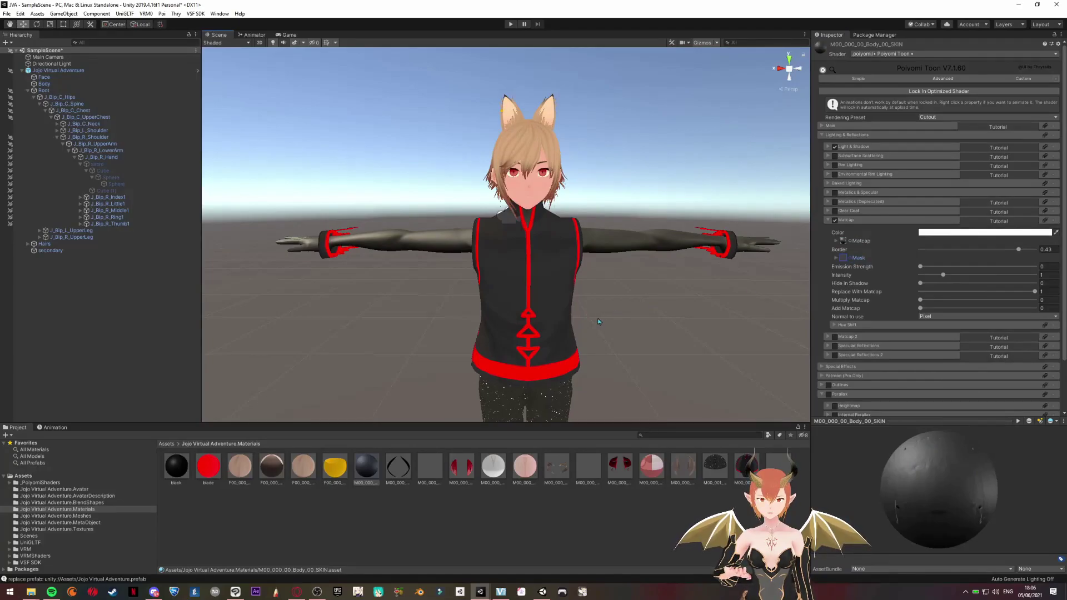
- Assign the 'mask bras' texture as Matcap Mask so only the arms keep the dark shine
middle_drag(606, 319, 595, 305)
middle_drag(470, 285, 634, 265)
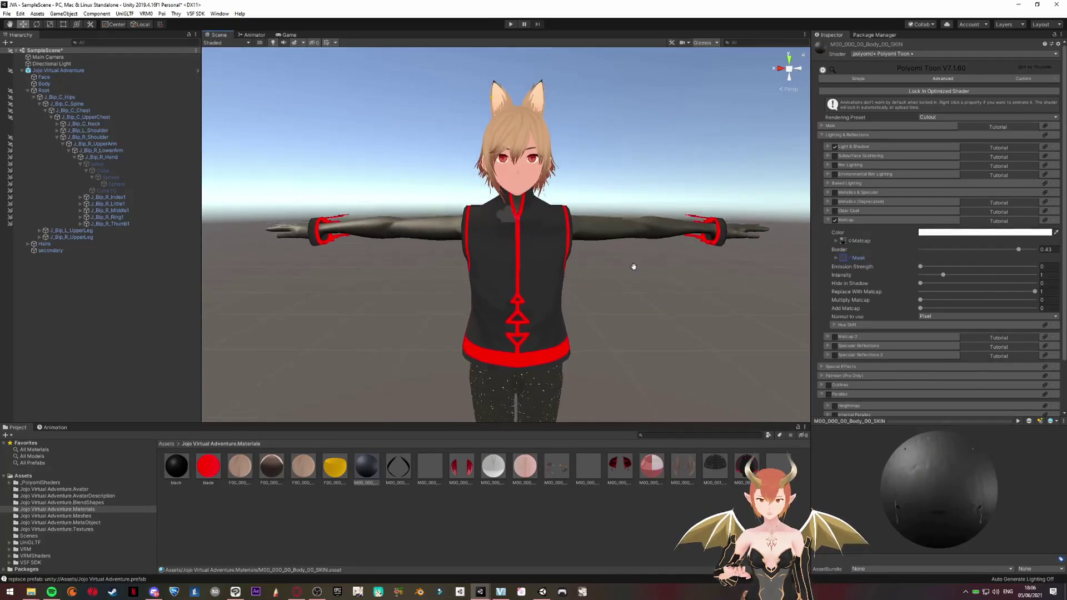
click(850, 260)
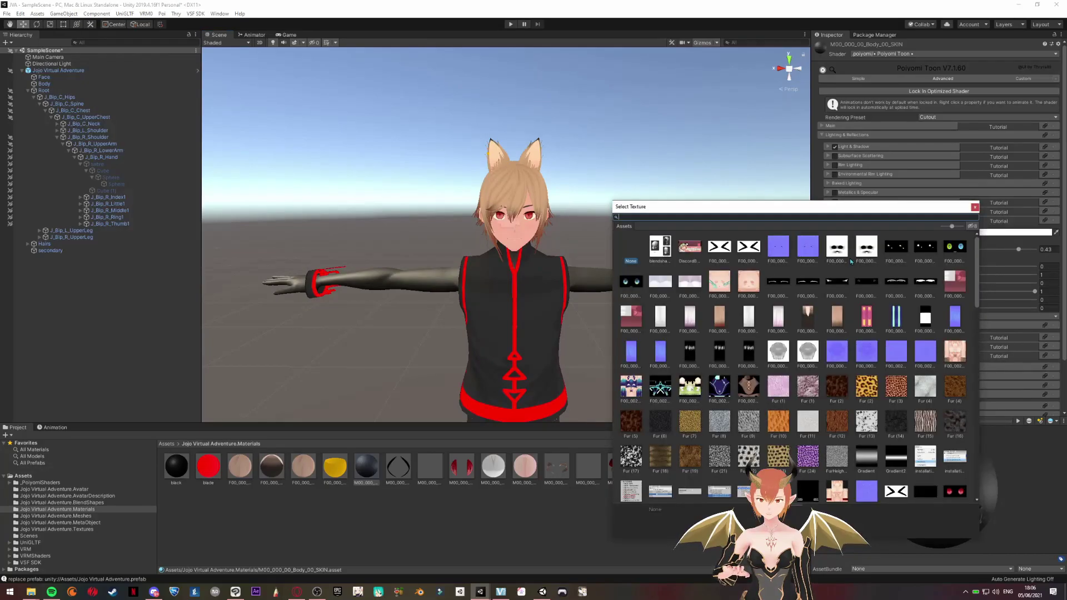
scroll(824, 280, down, 5)
scroll(821, 283, down, 5)
scroll(819, 287, down, 5)
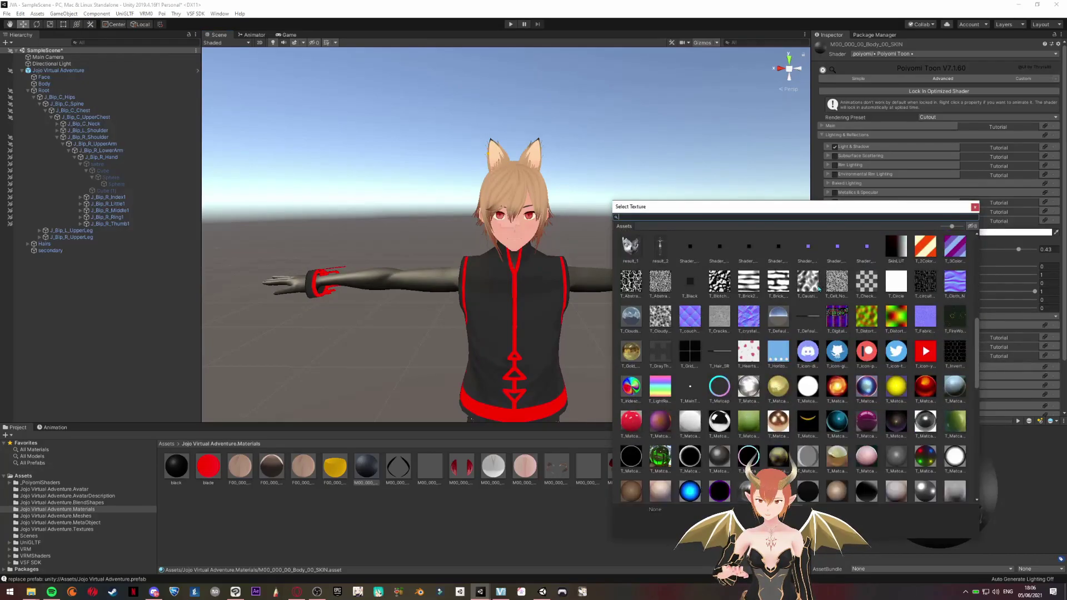
scroll(818, 293, down, 5)
scroll(818, 293, down, 3)
scroll(774, 374, up, 5)
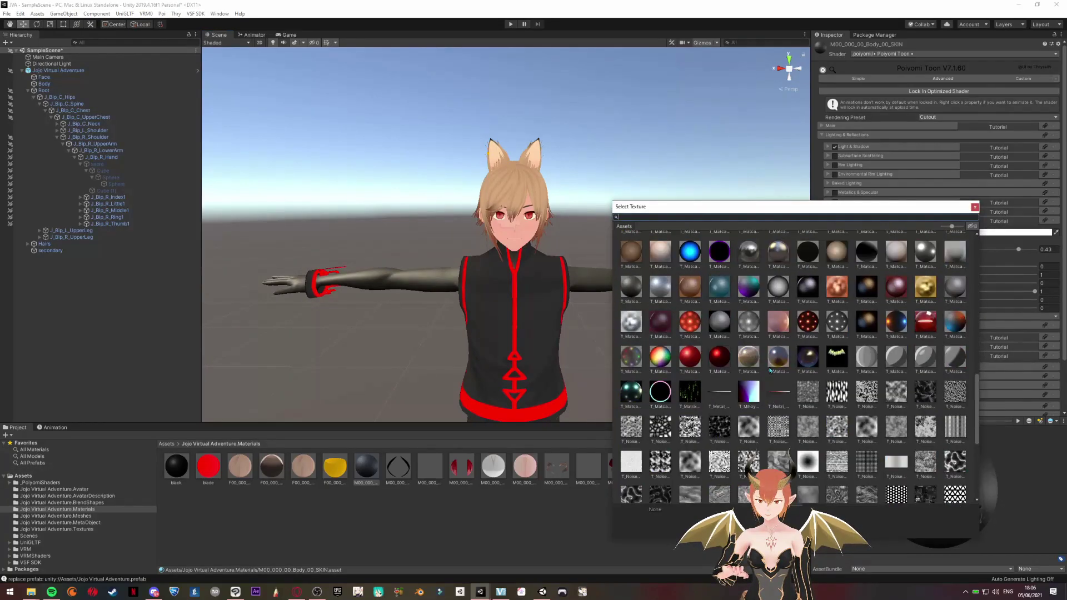
scroll(772, 369, up, 5)
scroll(773, 368, up, 3)
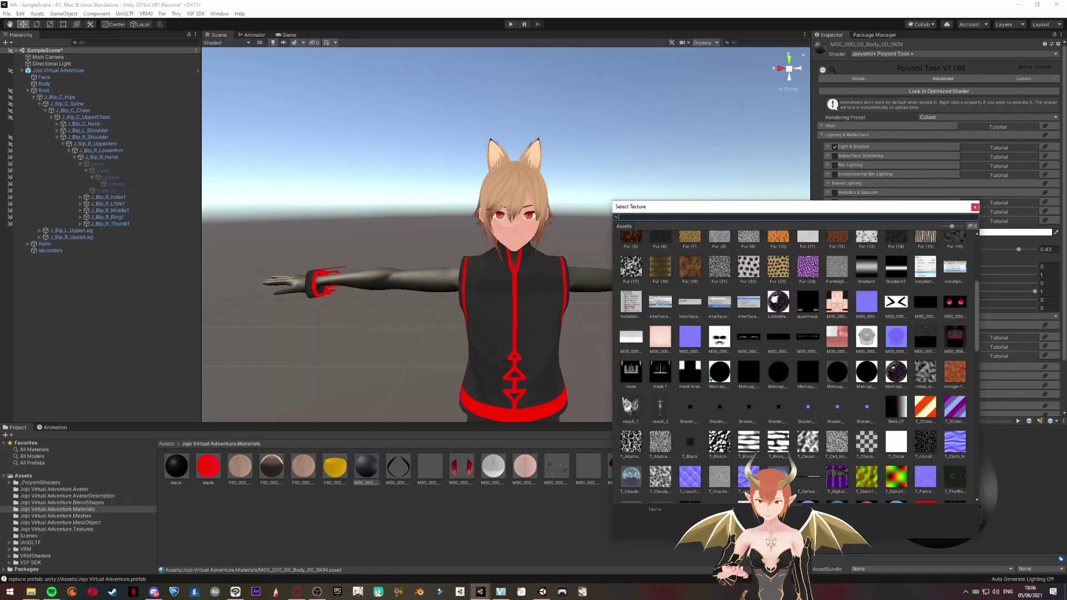
double_click(693, 373)
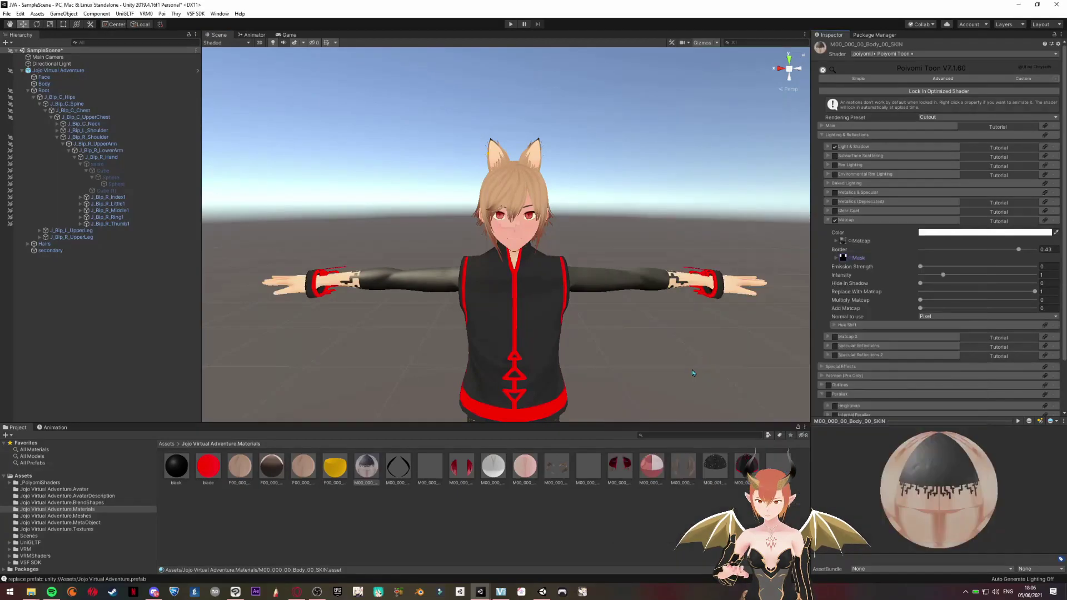
middle_drag(636, 295, 550, 247)
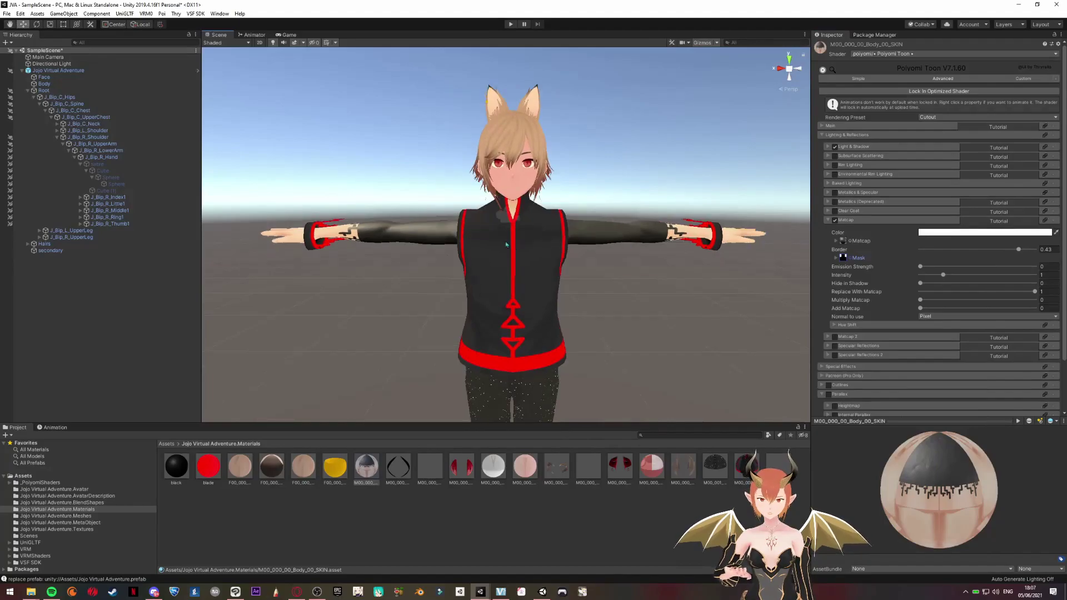
scroll(389, 239, up, 1)
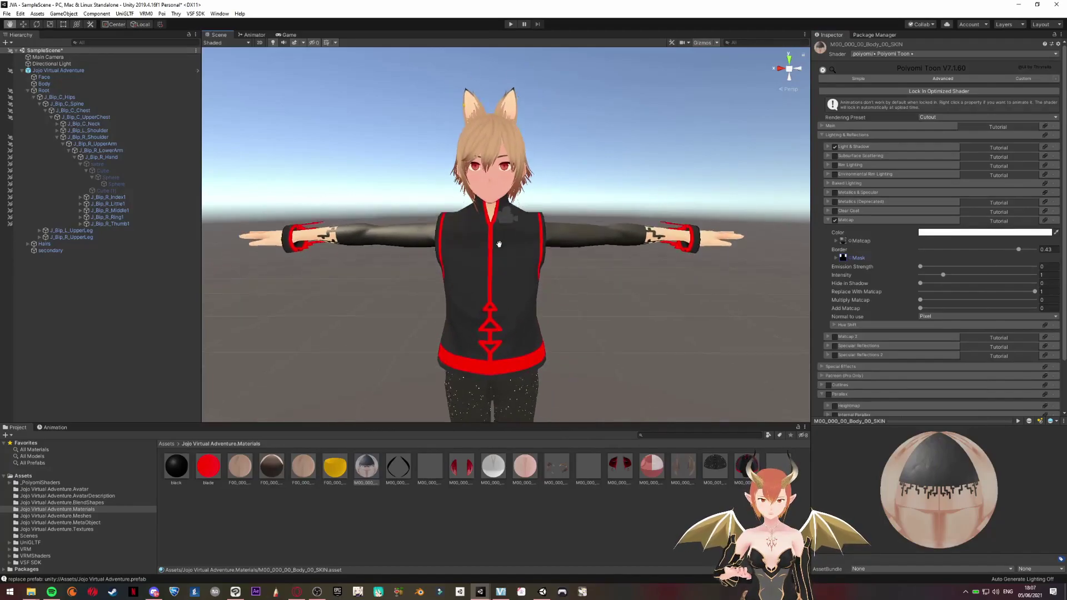
scroll(311, 231, down, 1)
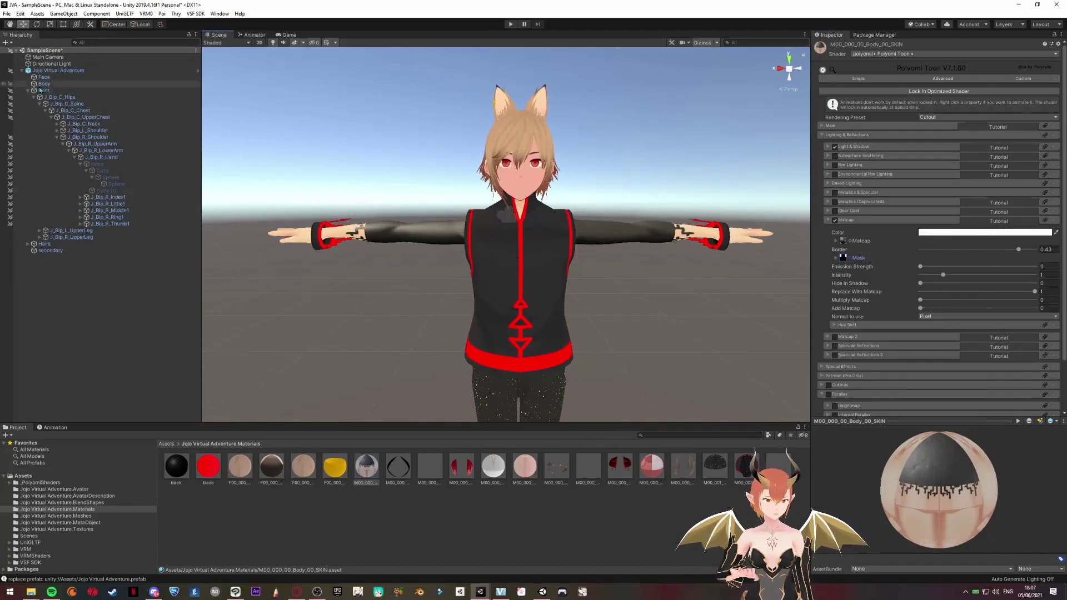
- Select the Jojo Virtual Adventure root in the Hierarchy and start the VSF SDK avatar bundle export
click(21, 71)
click(65, 71)
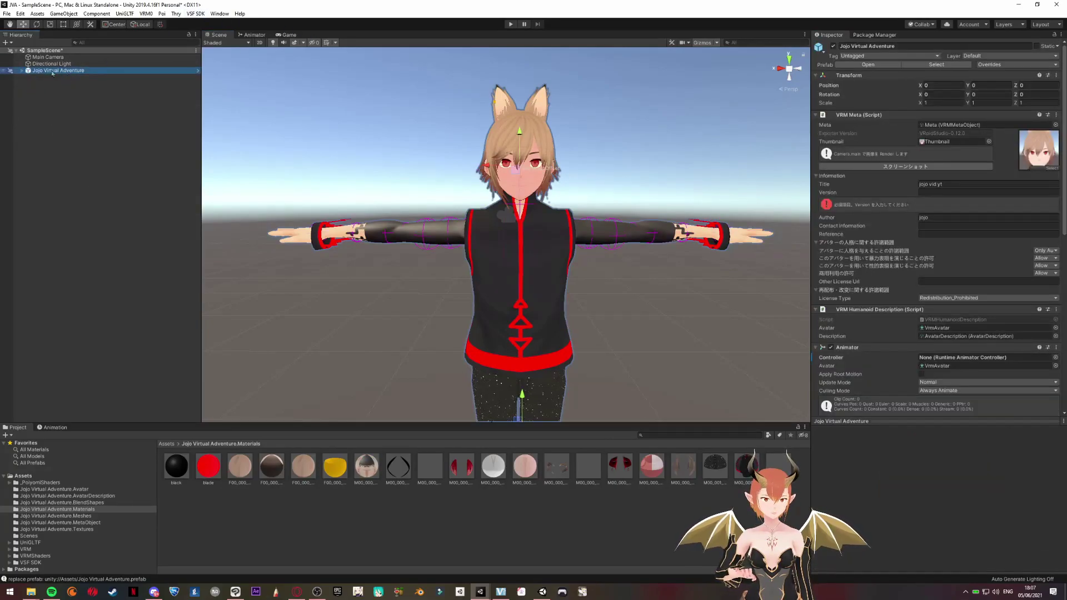
click(79, 71)
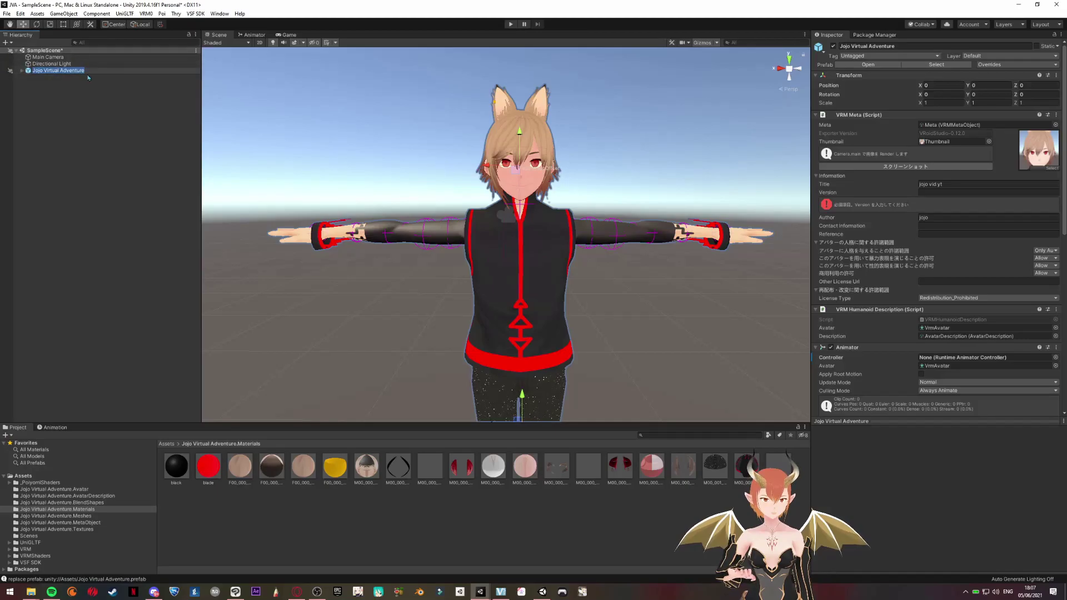
click(195, 15)
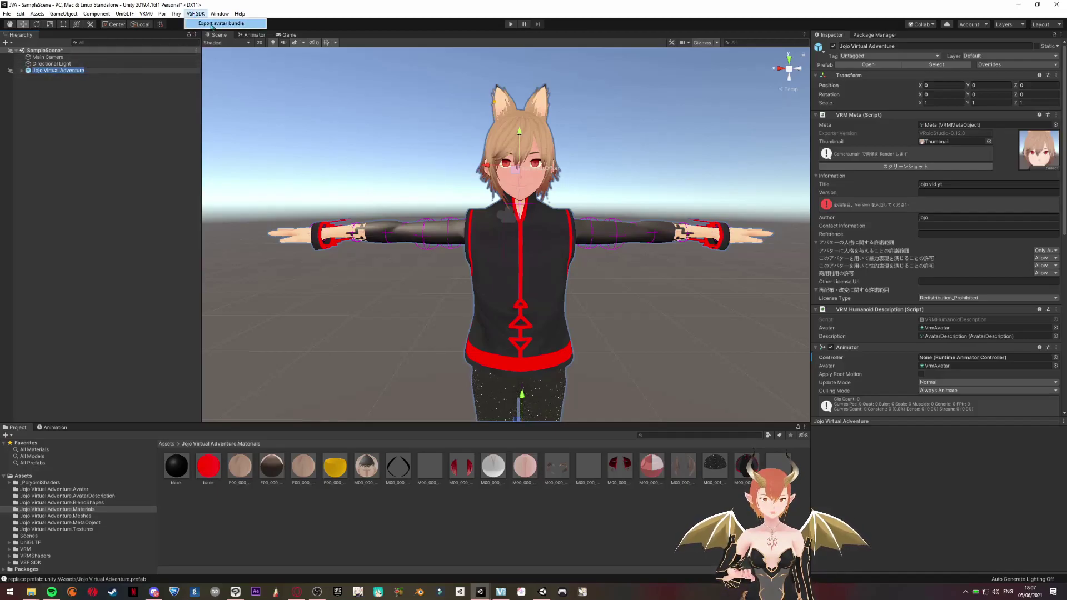
click(212, 25)
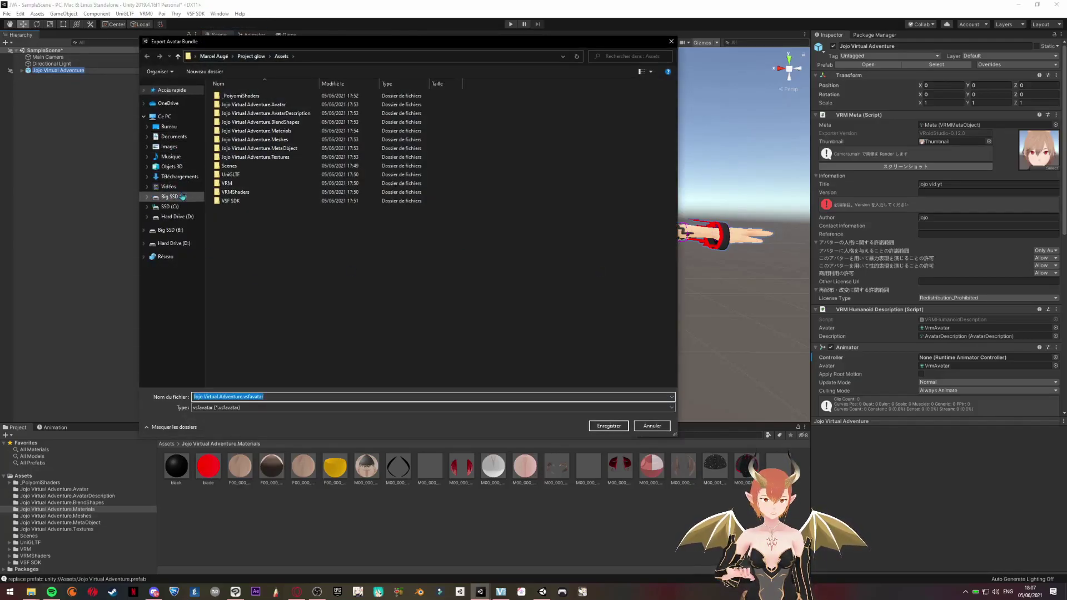
- Save Jojo Virtual Adventure.vsfavatar to Ce PC > Téléchargements and acknowledge Export complete
click(164, 116)
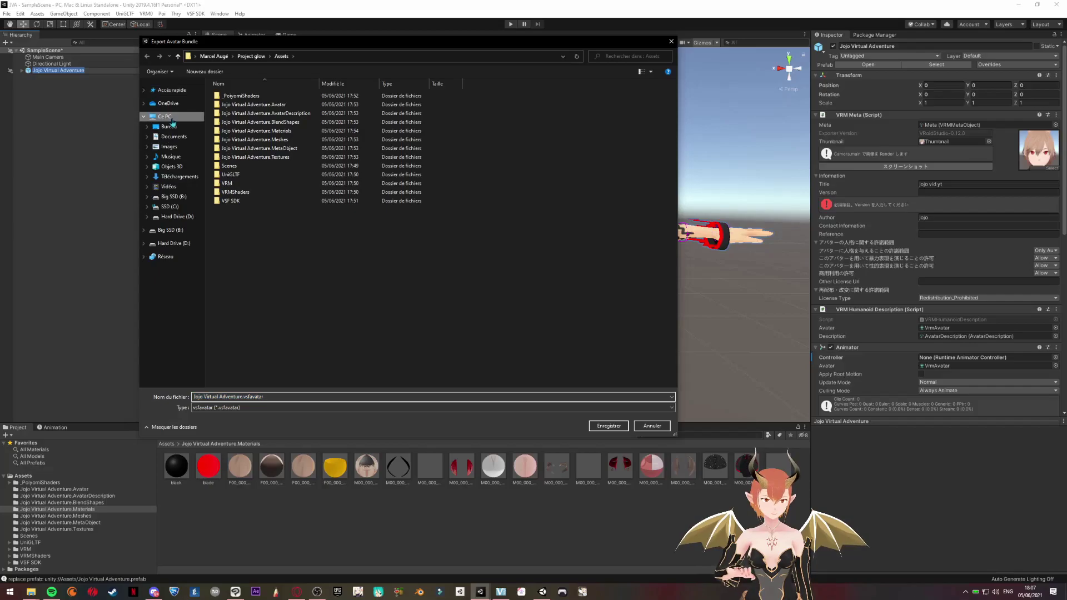
click(179, 177)
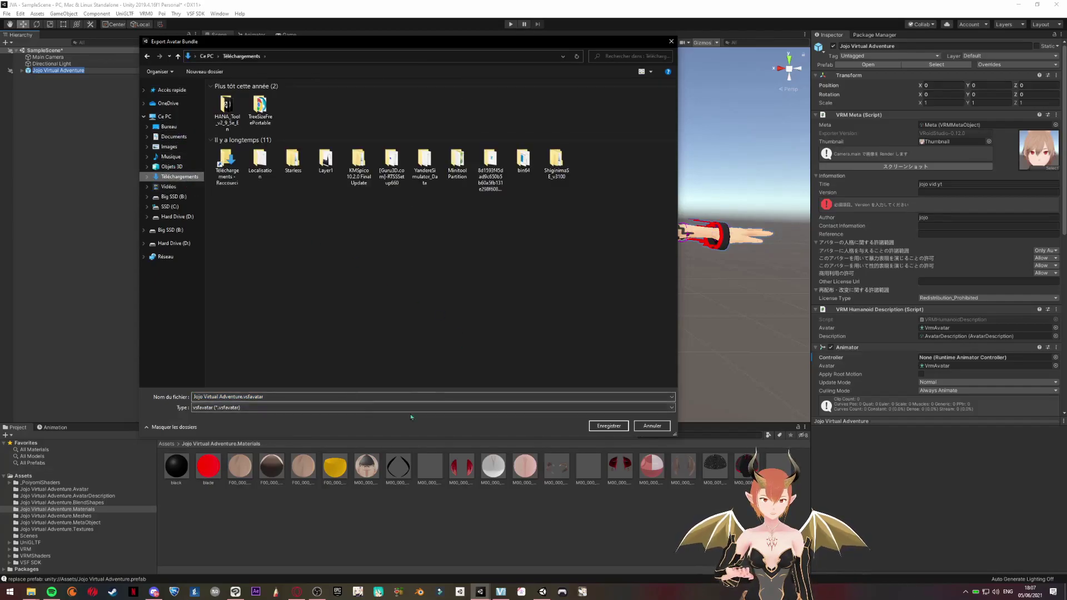
click(609, 426)
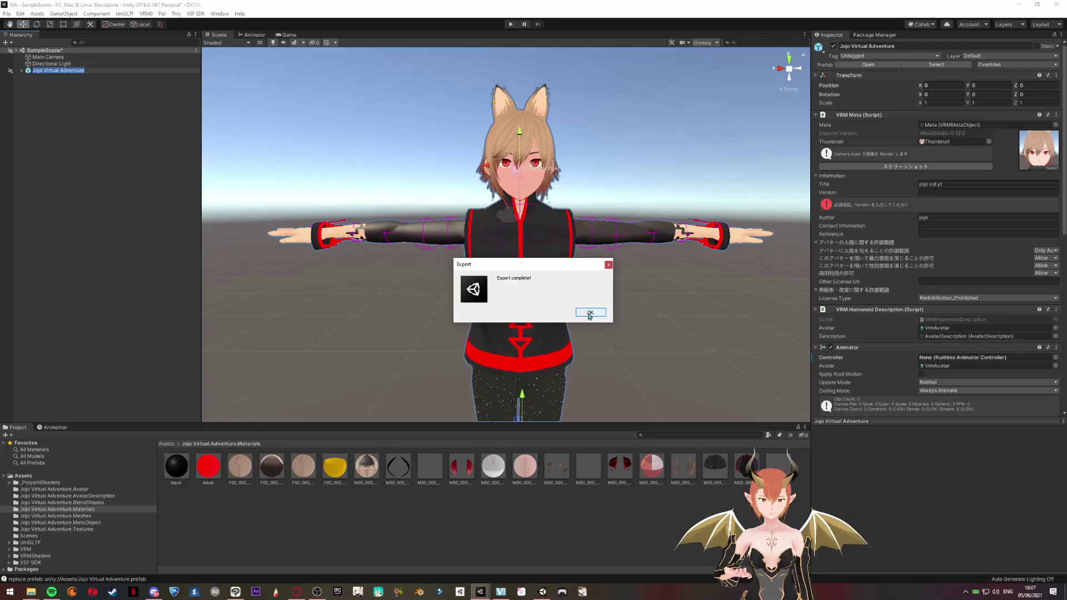
click(590, 314)
scroll(486, 331, down, 3)
scroll(482, 293, down, 2)
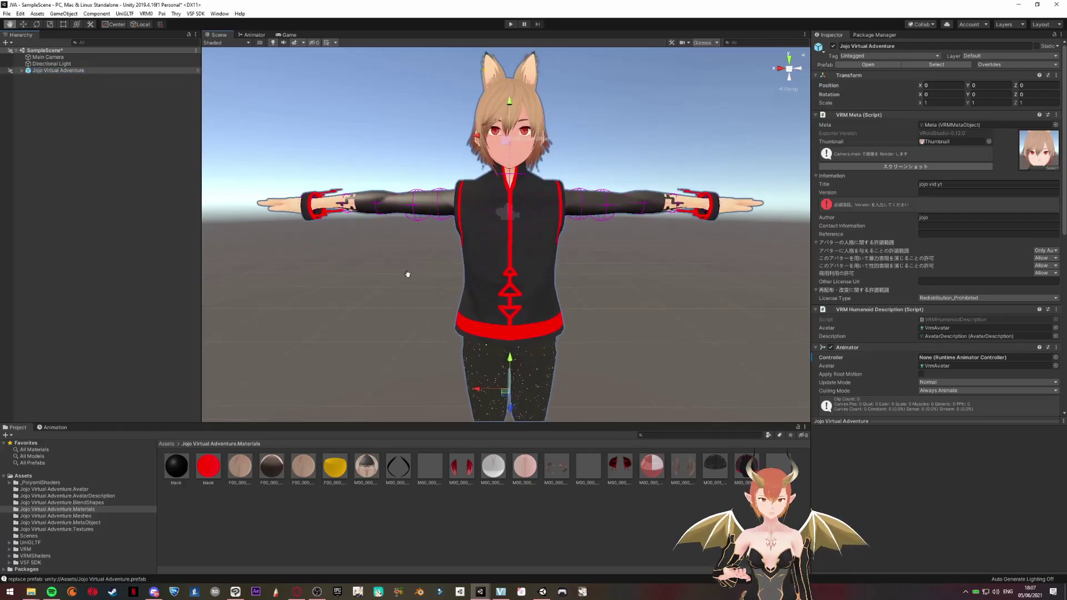
middle_drag(458, 290, 452, 274)
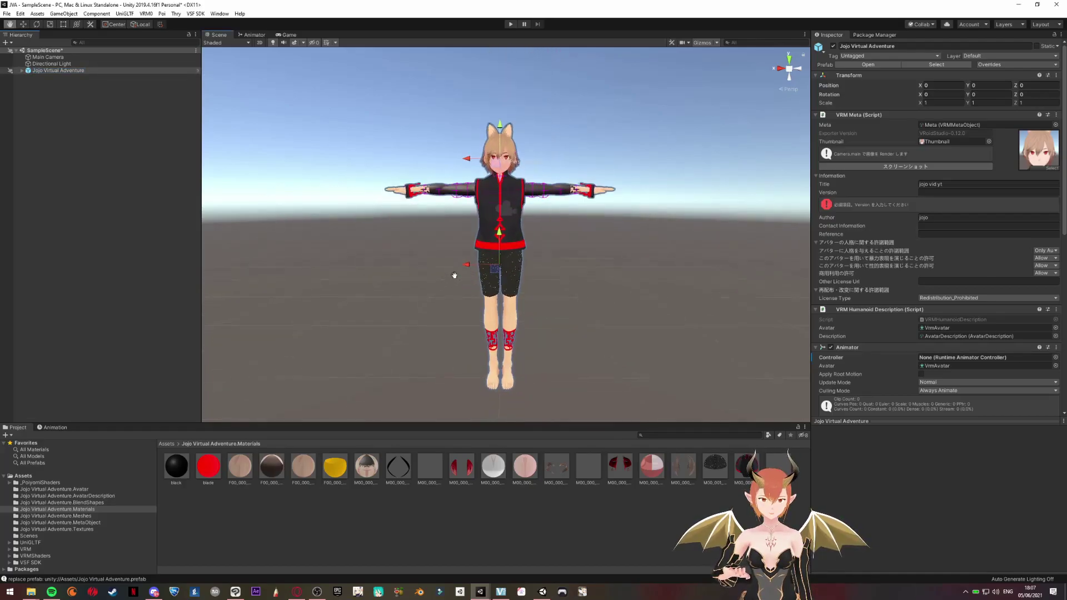
scroll(452, 282, down, 2)
scroll(453, 281, up, 2)
click(468, 288)
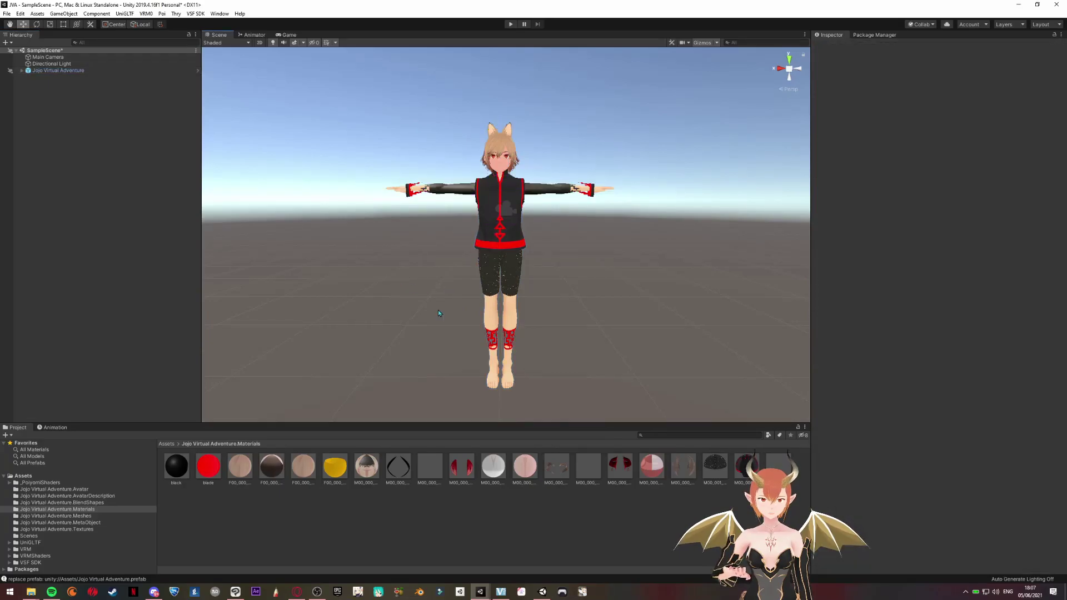
scroll(438, 246, up, 2)
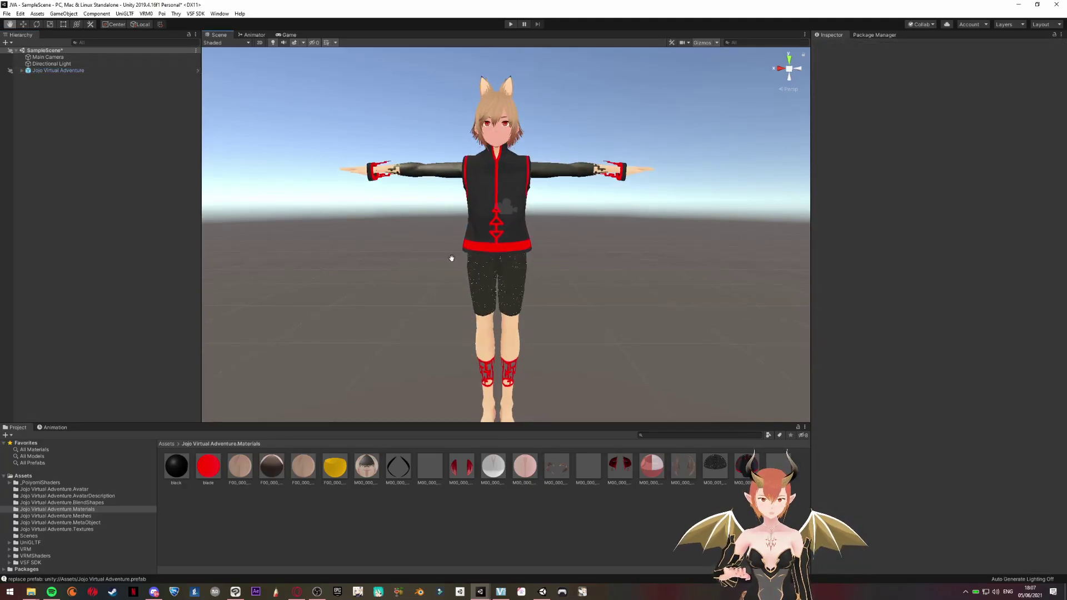
scroll(452, 245, up, 1)
middle_drag(452, 245, 453, 248)
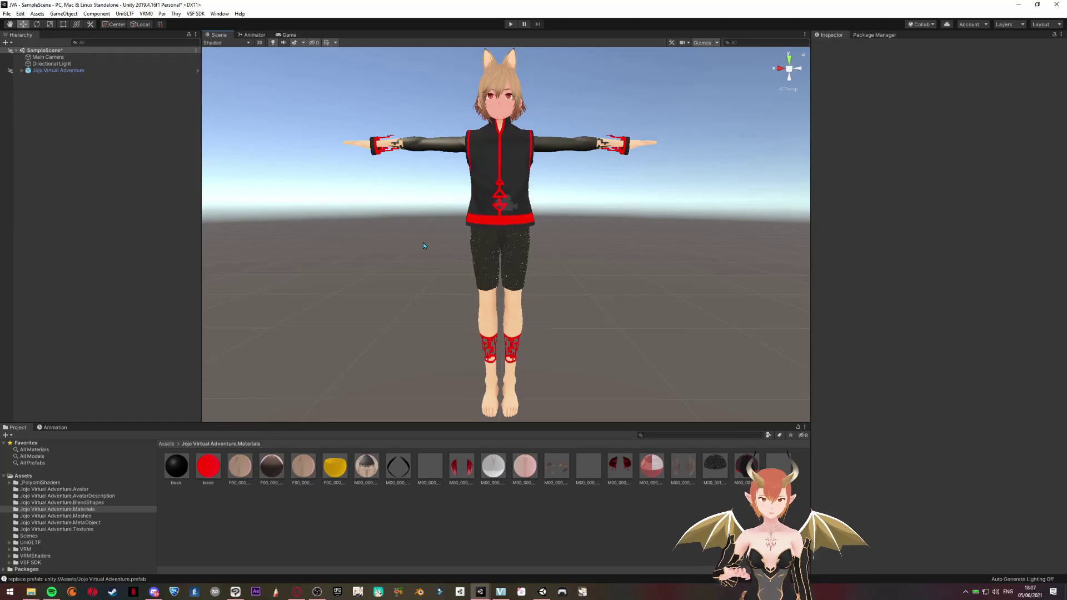